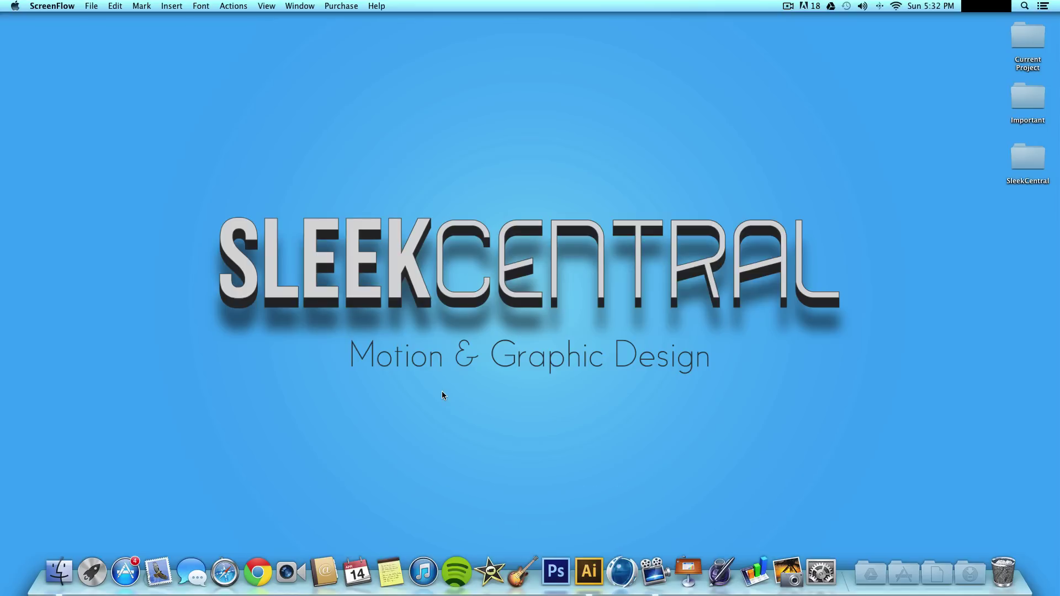
Step: Bring Adobe Illustrator CS6 to the front from its Dock icon
click(593, 576)
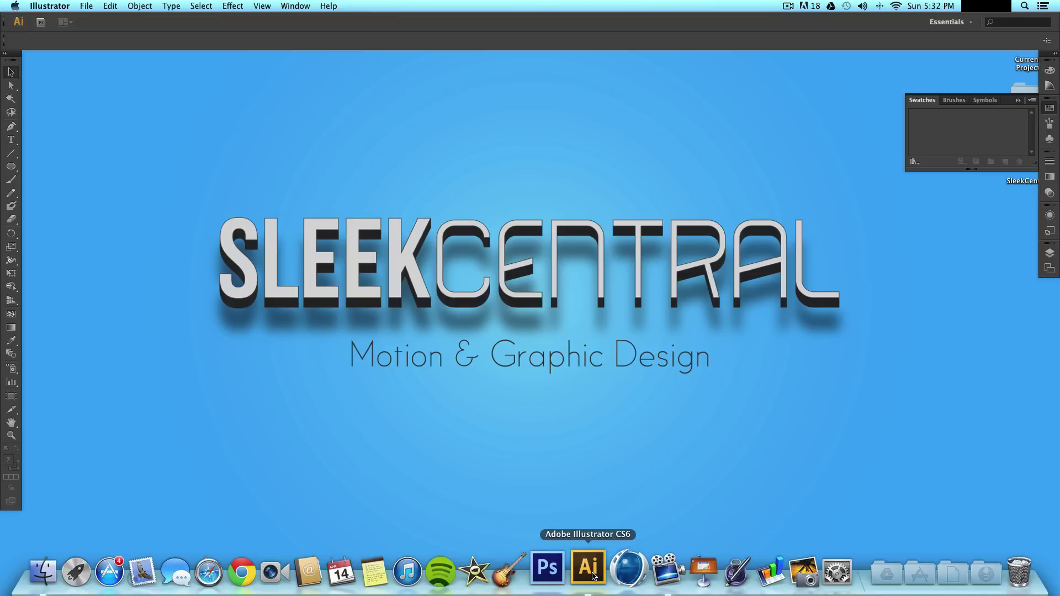
Step: Create a new blank RGB document, Untitled-13, with the default settings
click(87, 6)
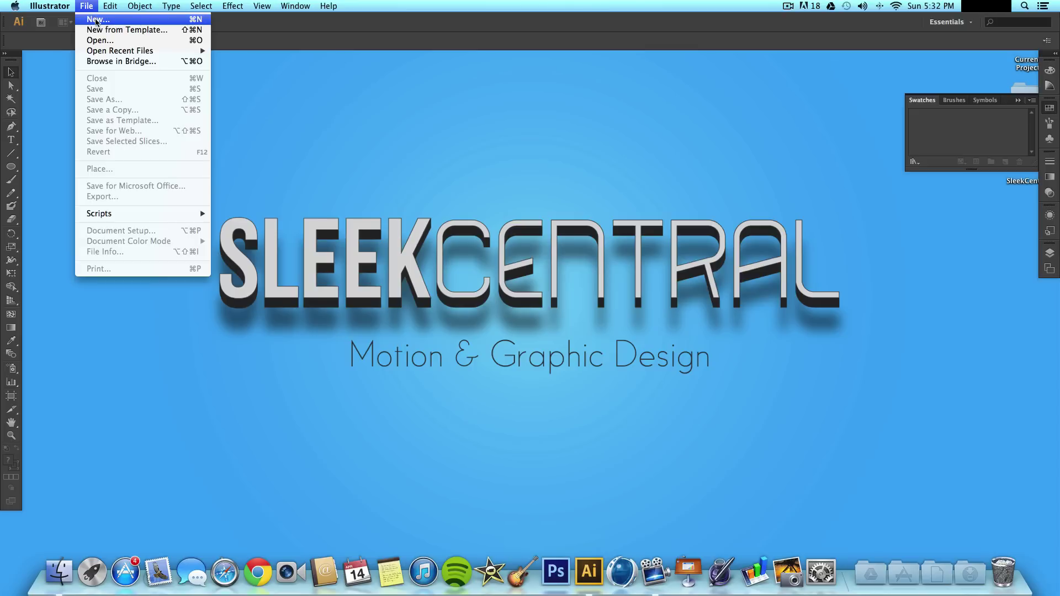
click(95, 21)
key(Return)
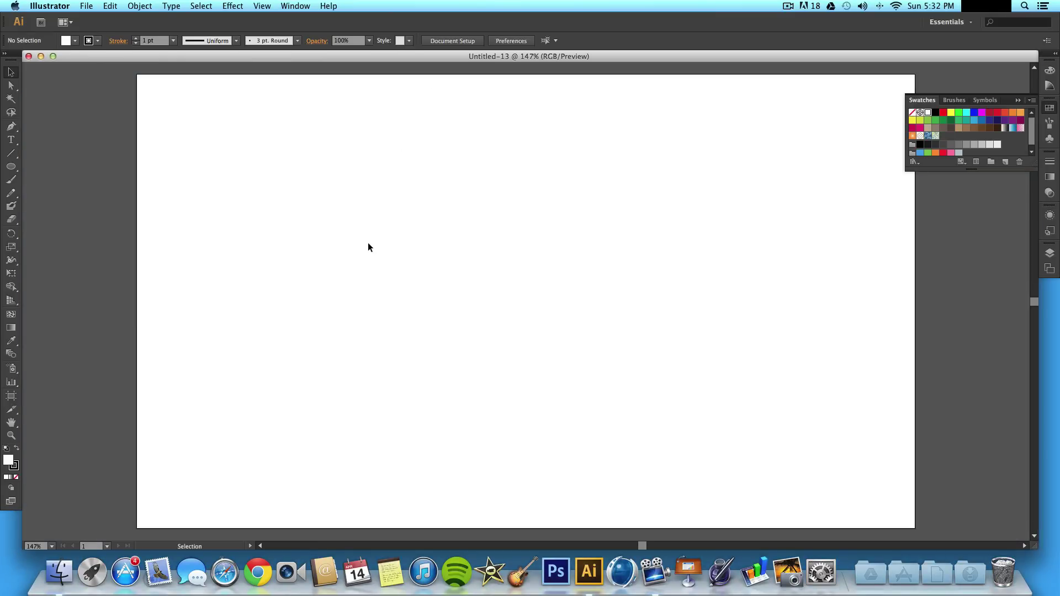
key(t)
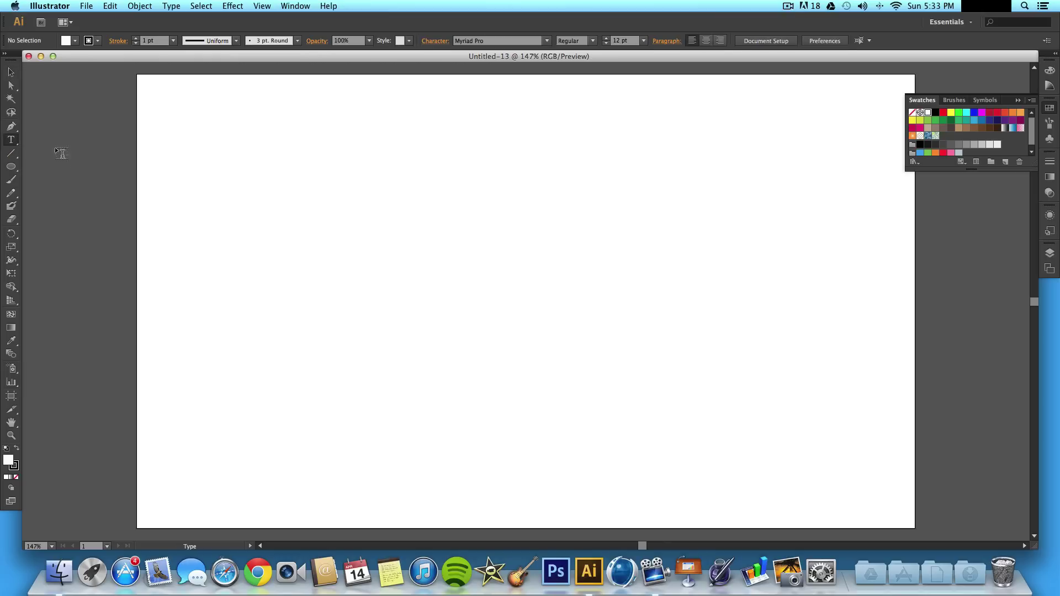
Step: Type 'SleekCentral' on the artboard and set its font size to 100 pt
click(401, 219)
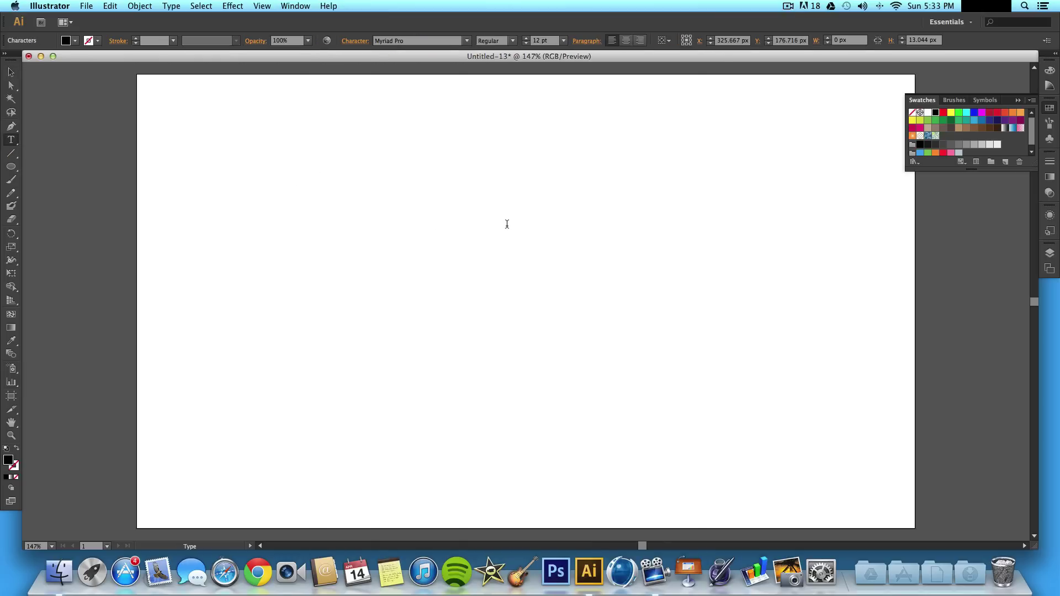
text(SleekCentral)
key(super+a)
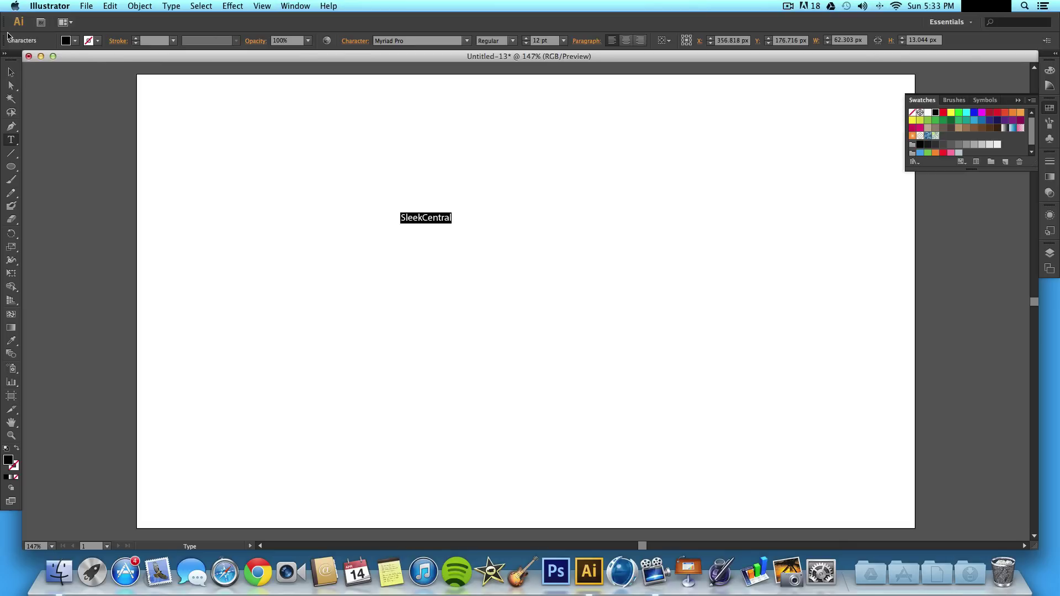
click(548, 42)
text(100)
key(Return)
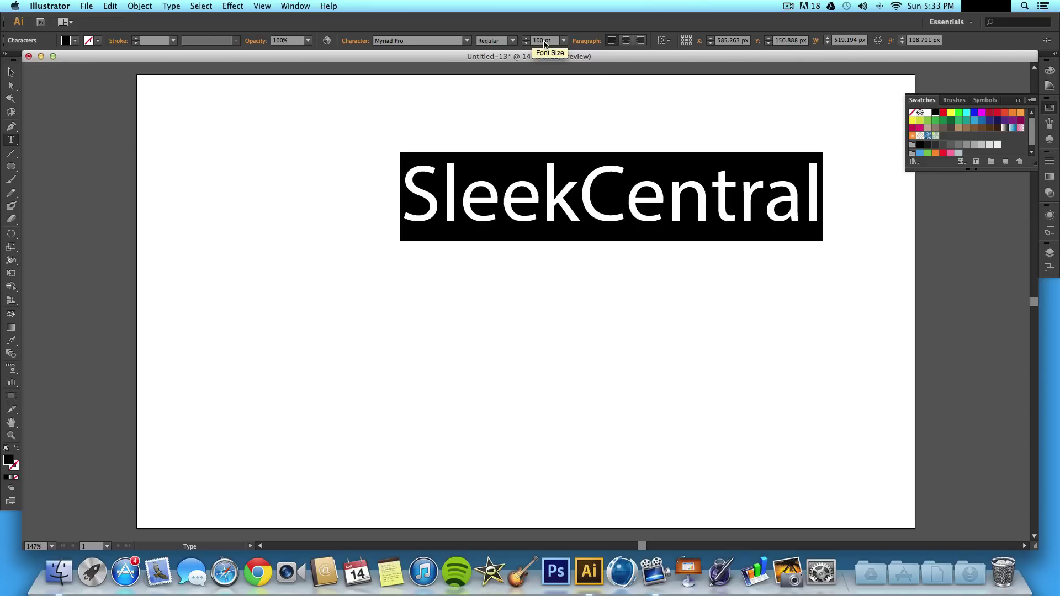
text(W)
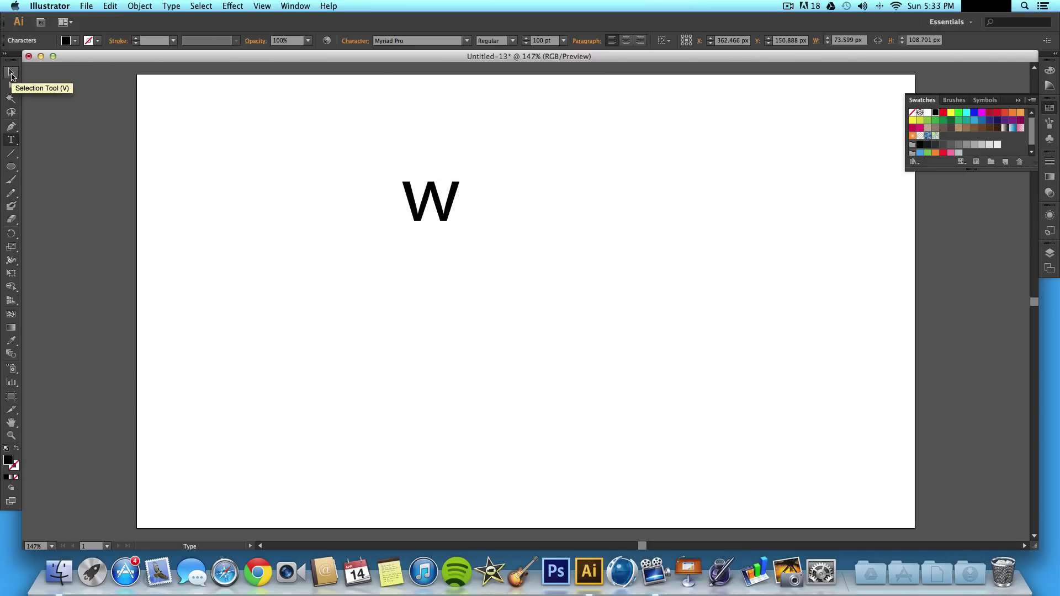
key(super+z)
Step: Scale the text up to 138 pt and move it to the lower middle of the page
click(12, 73)
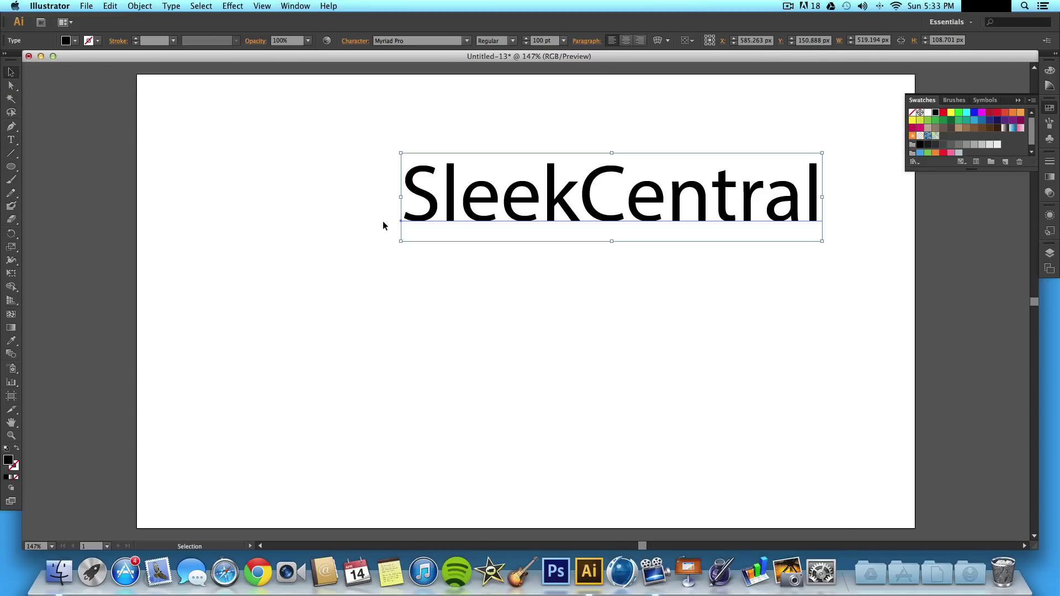
drag(400, 241, 241, 338)
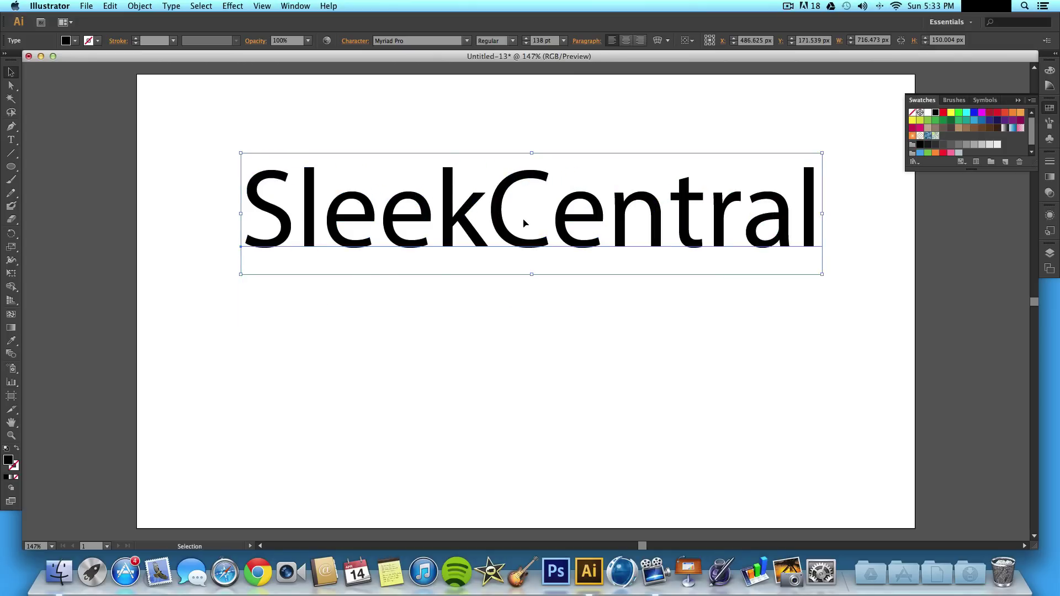
drag(521, 223, 526, 262)
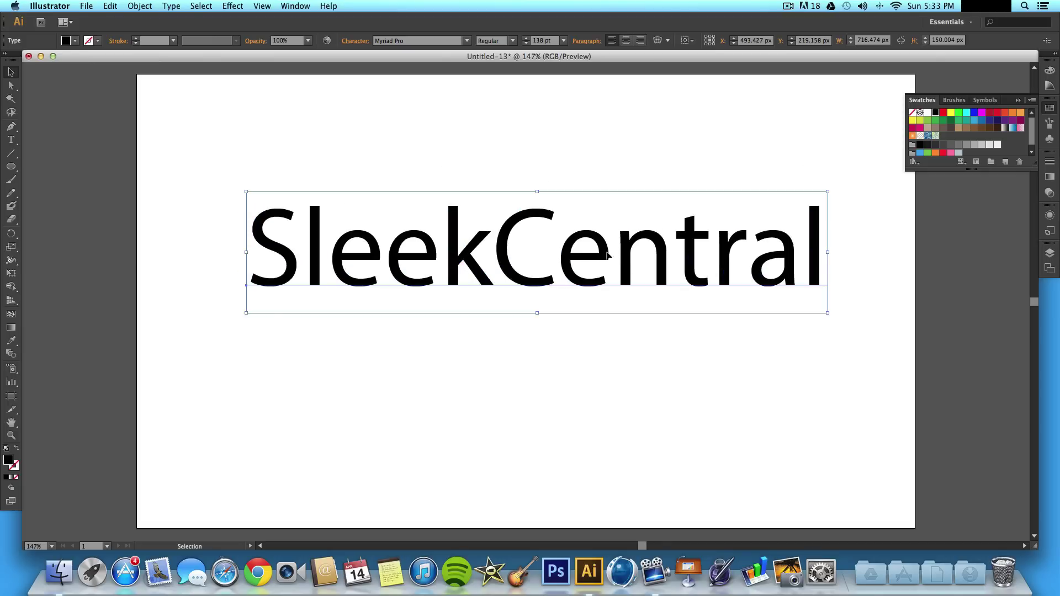
drag(509, 235, 509, 351)
click(12, 167)
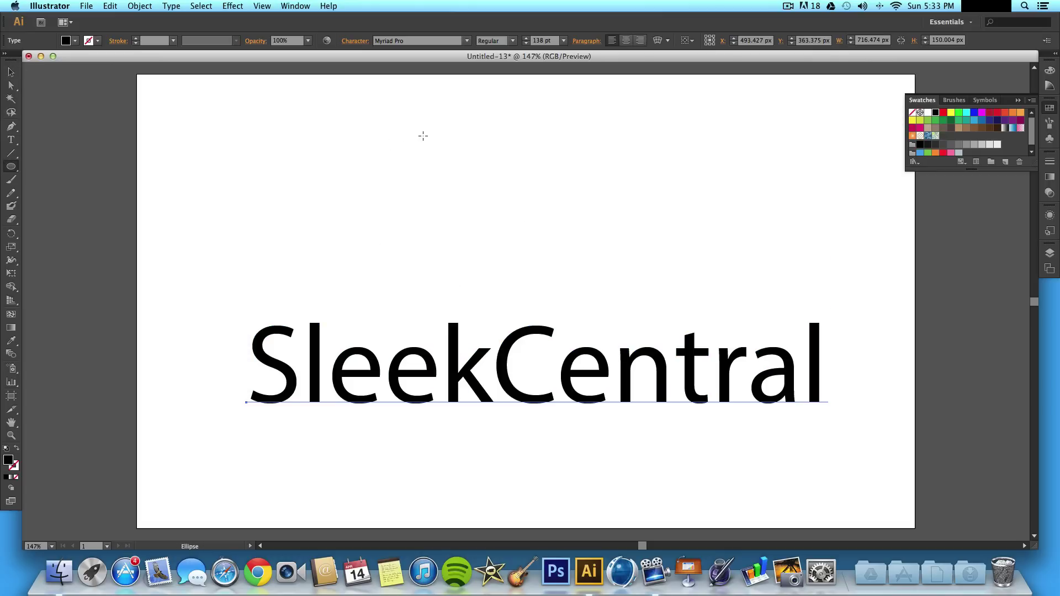
drag(421, 135, 608, 257)
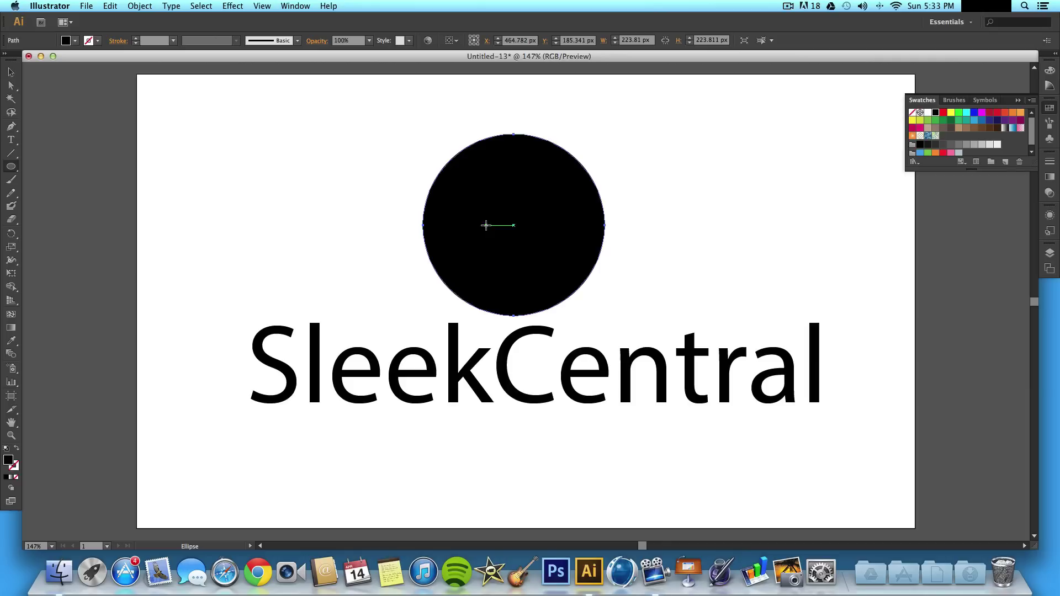
key(v)
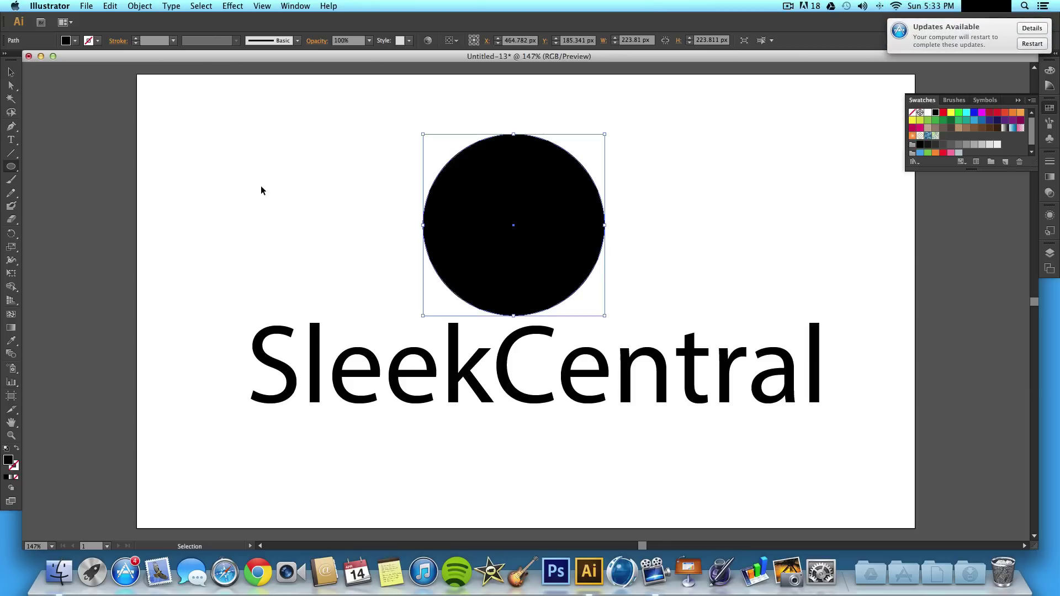
key(l)
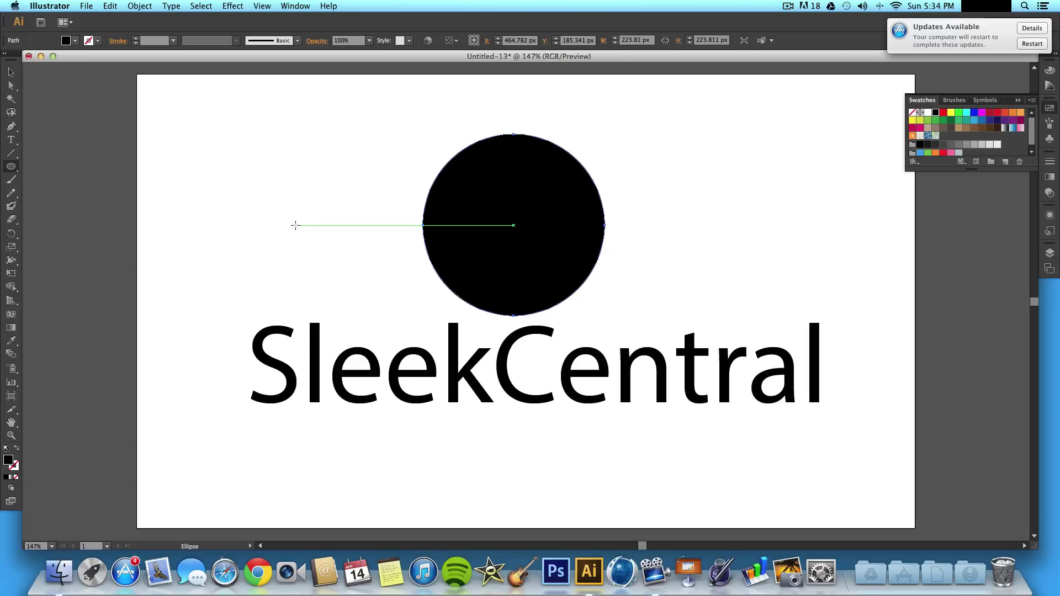
Step: Remove the circle and move the SleekCentral text up to the page centre
key(super+z)
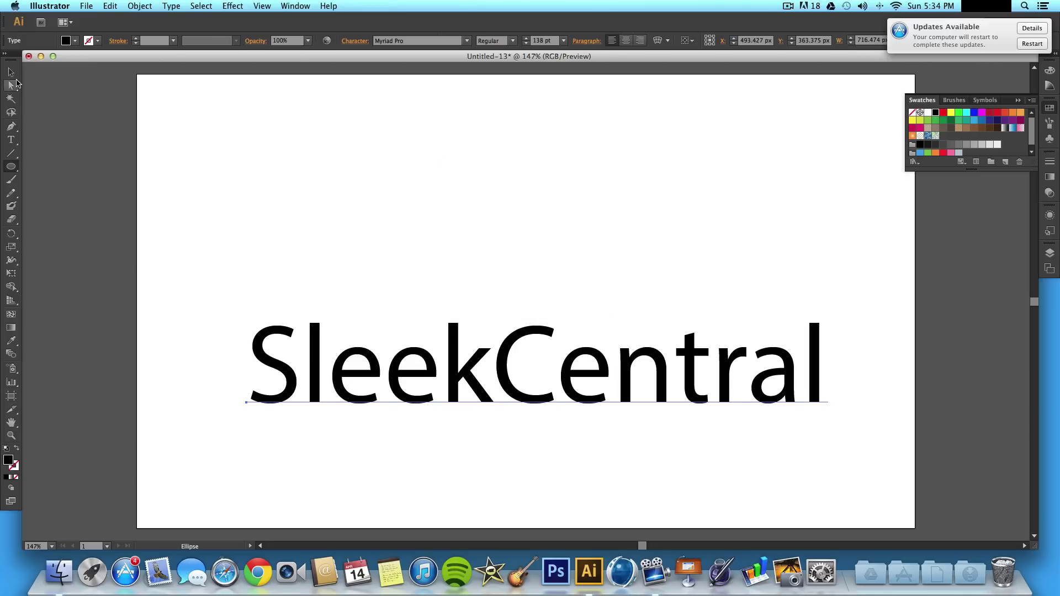
click(11, 72)
drag(500, 362, 492, 275)
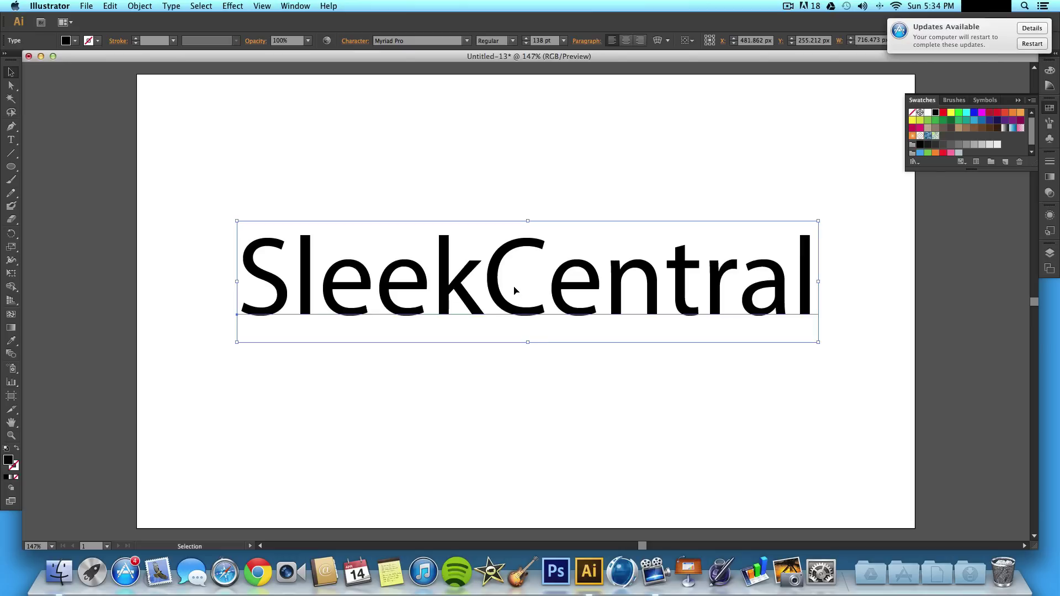
Step: Recolour the letter k in SleekCentral teal
double_click(485, 284)
drag(486, 284, 428, 281)
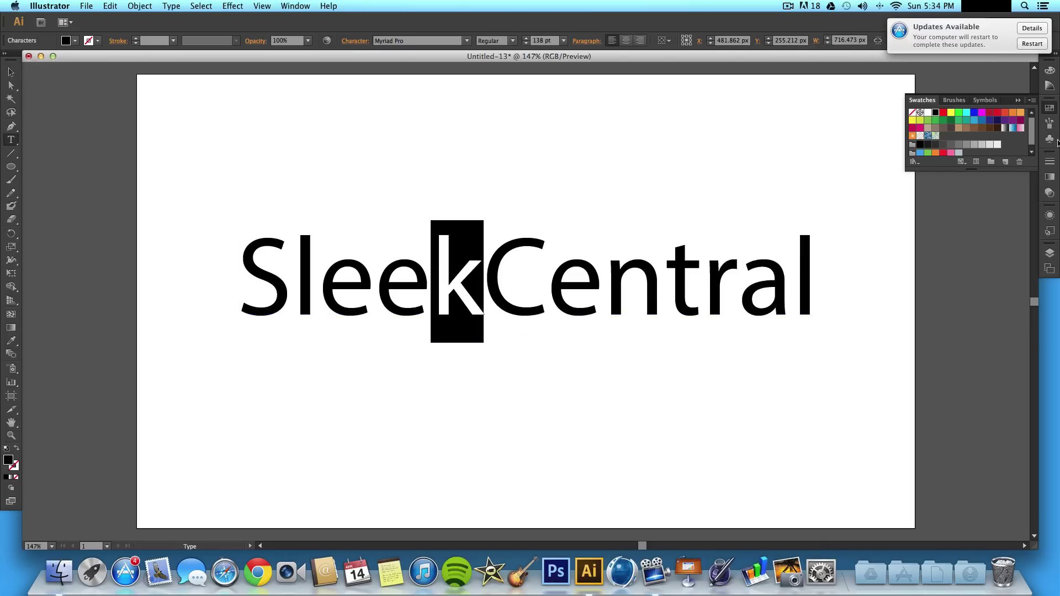
click(966, 120)
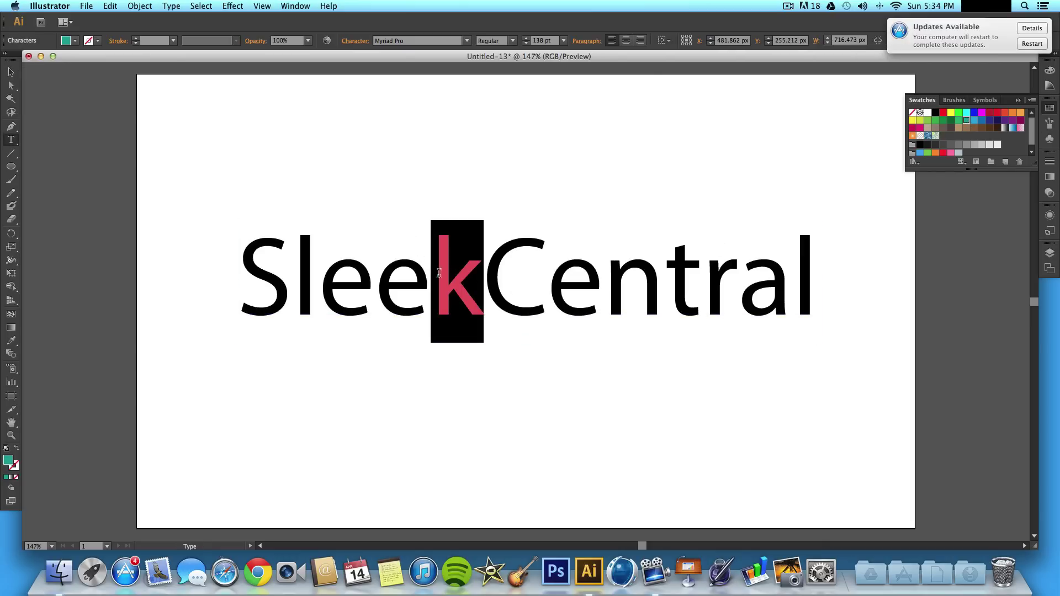
Step: Reselect the text object, view its Move options without changes, then deselect
click(12, 73)
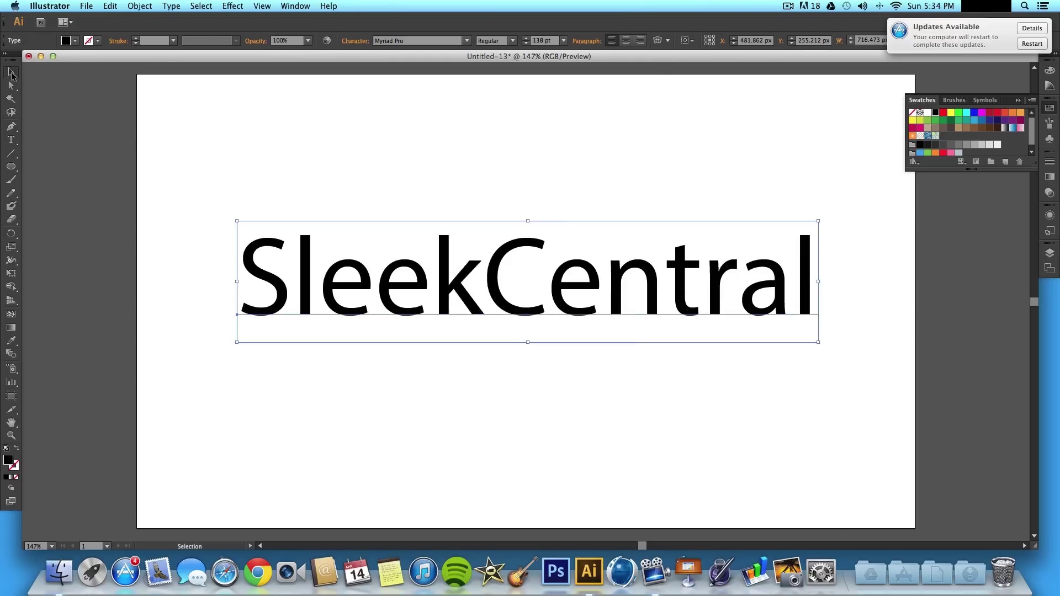
double_click(12, 73)
click(532, 389)
click(340, 189)
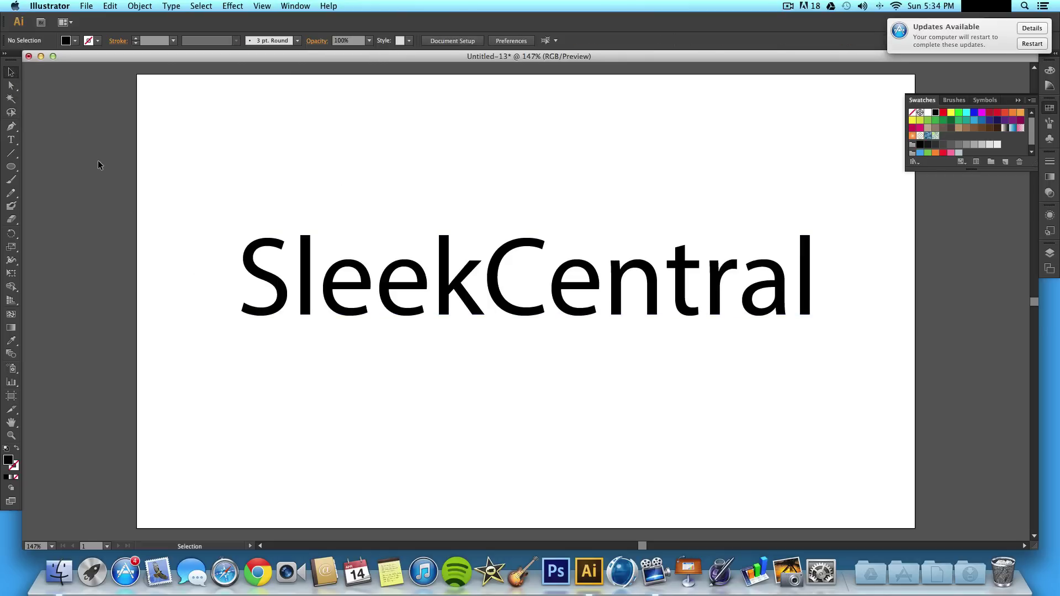
Step: Select SleekCentral, apply Type > Create Outlines, then deselect the lettering
click(260, 277)
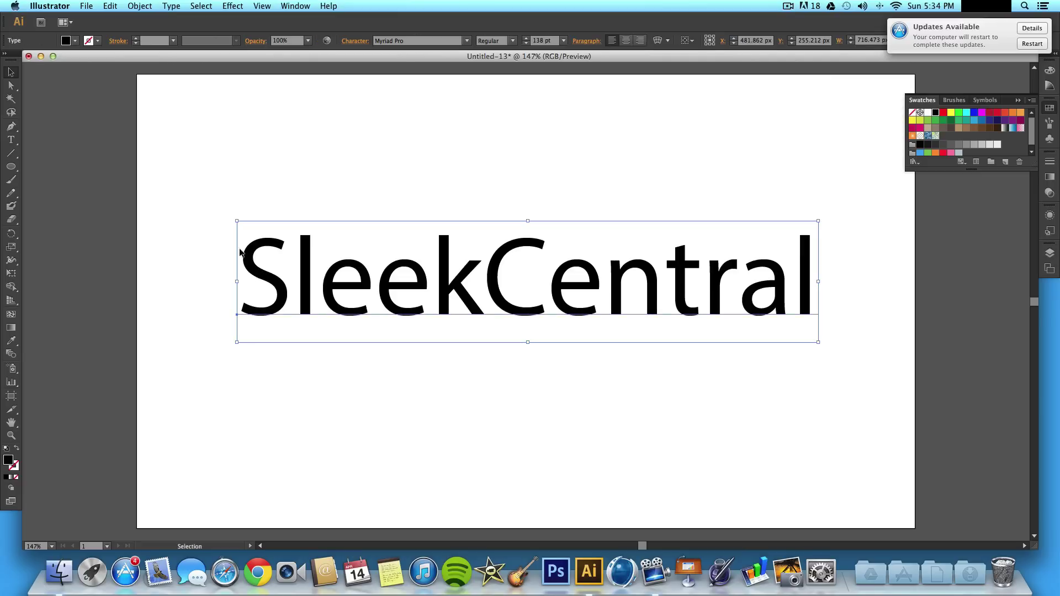
click(171, 7)
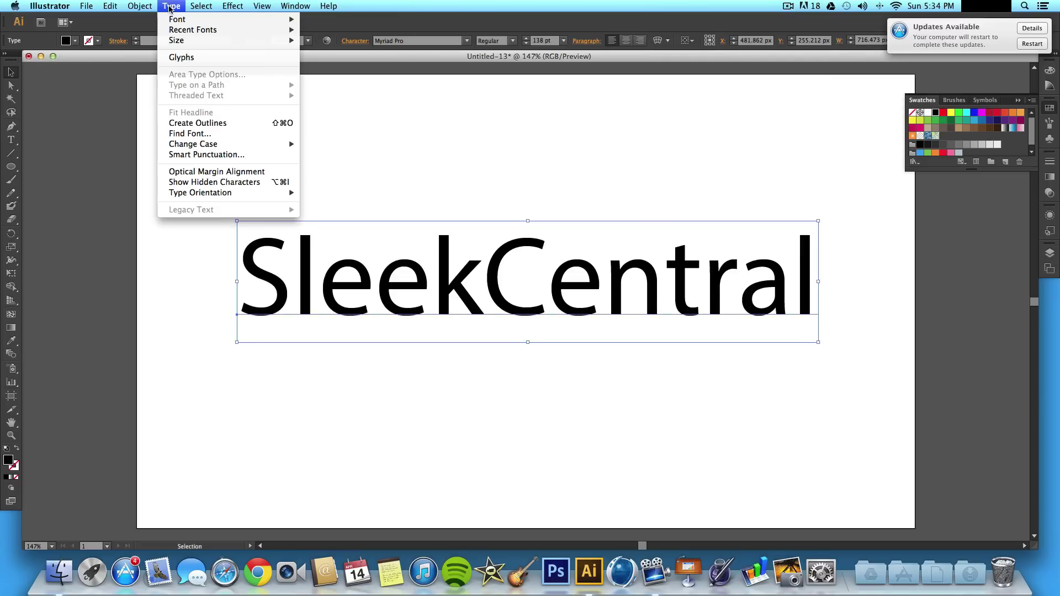
click(241, 124)
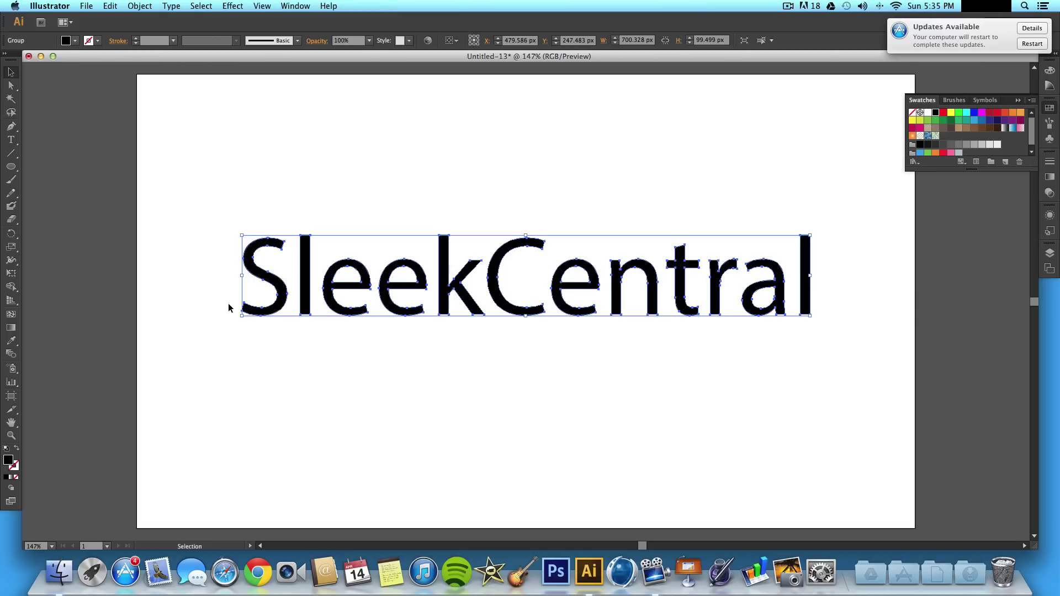
click(221, 223)
click(253, 256)
Step: Try blue and navy fills on the outlined lettering, then settle on a red fill
click(239, 198)
click(259, 262)
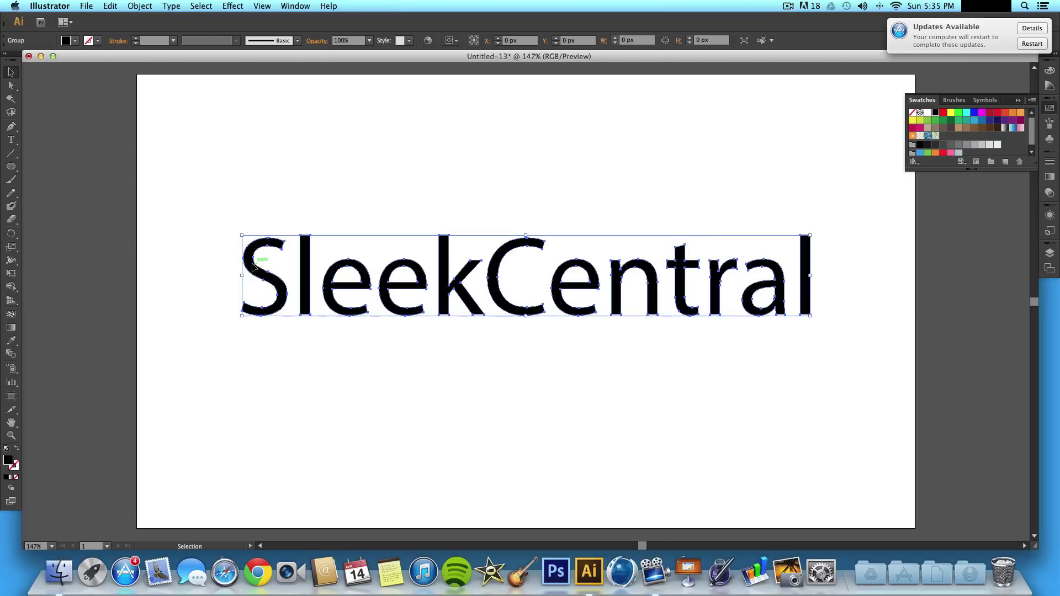
click(974, 113)
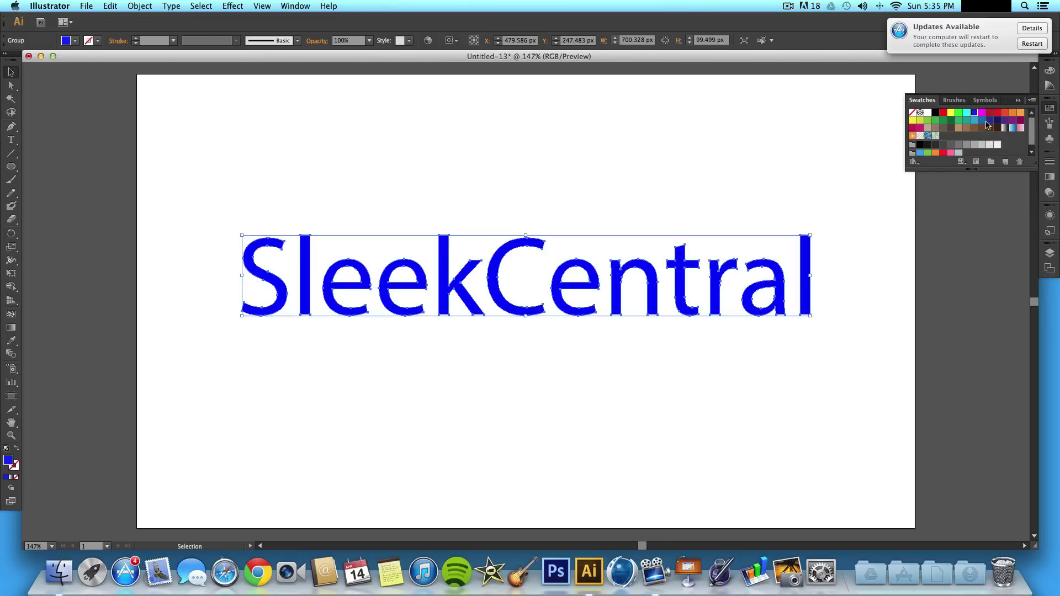
click(992, 122)
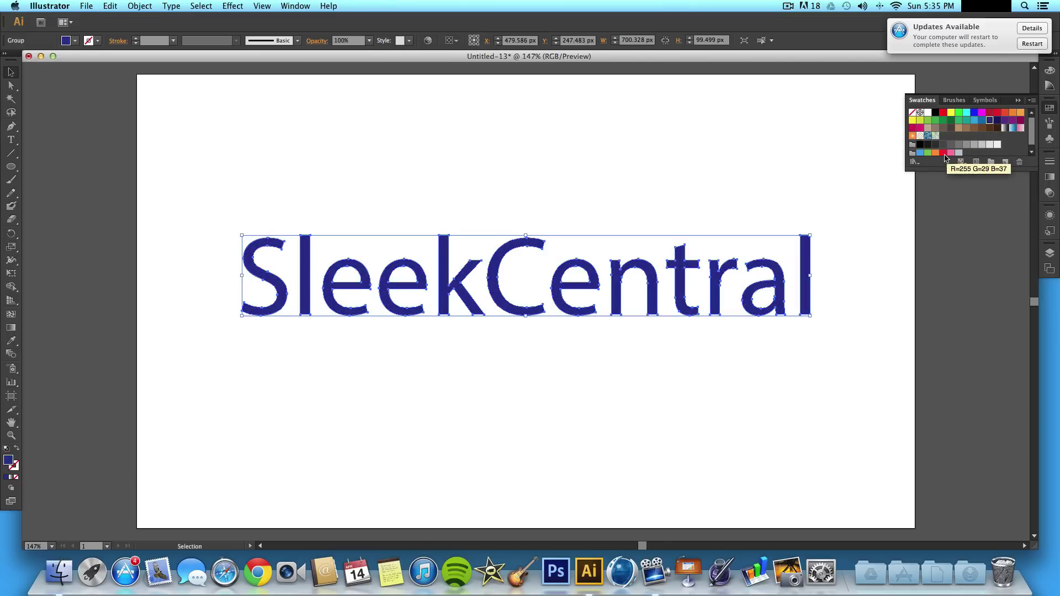
click(943, 154)
click(571, 188)
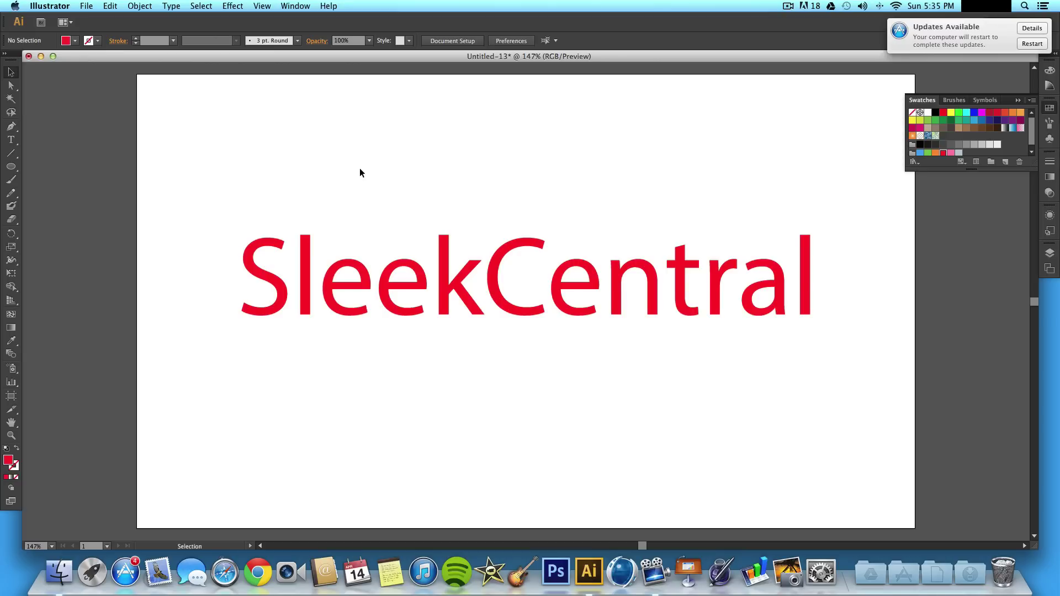
click(267, 241)
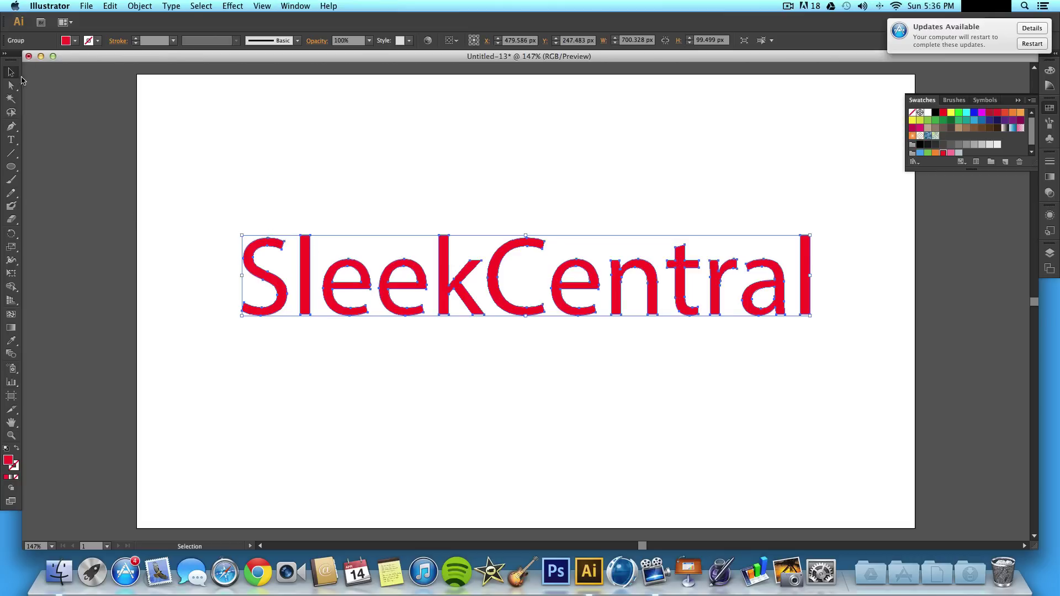
click(12, 87)
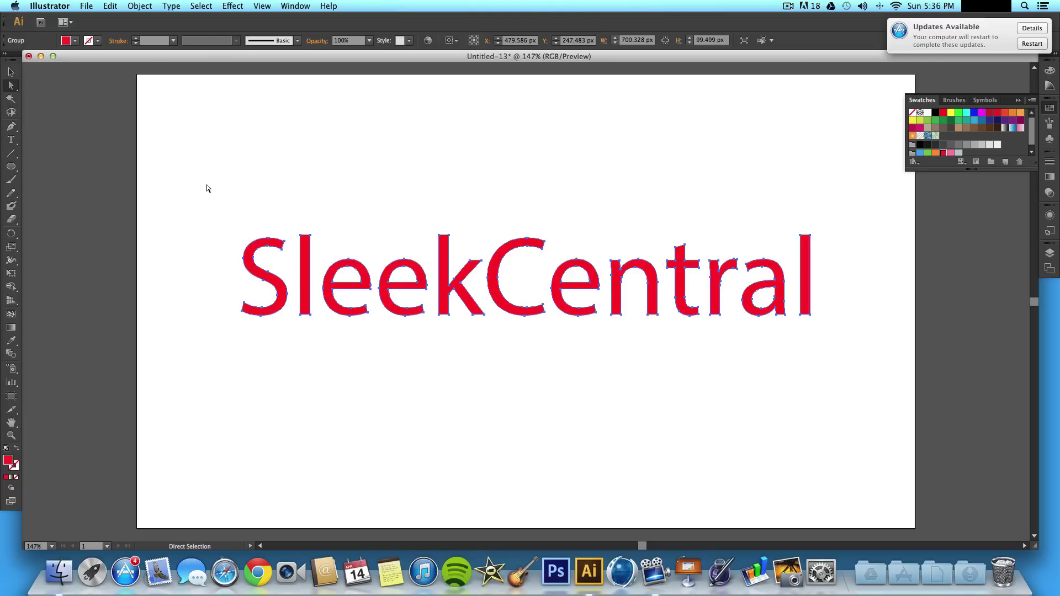
Step: Zoom in on the 'Sl' letters and direct-select an anchor point on the S
click(11, 436)
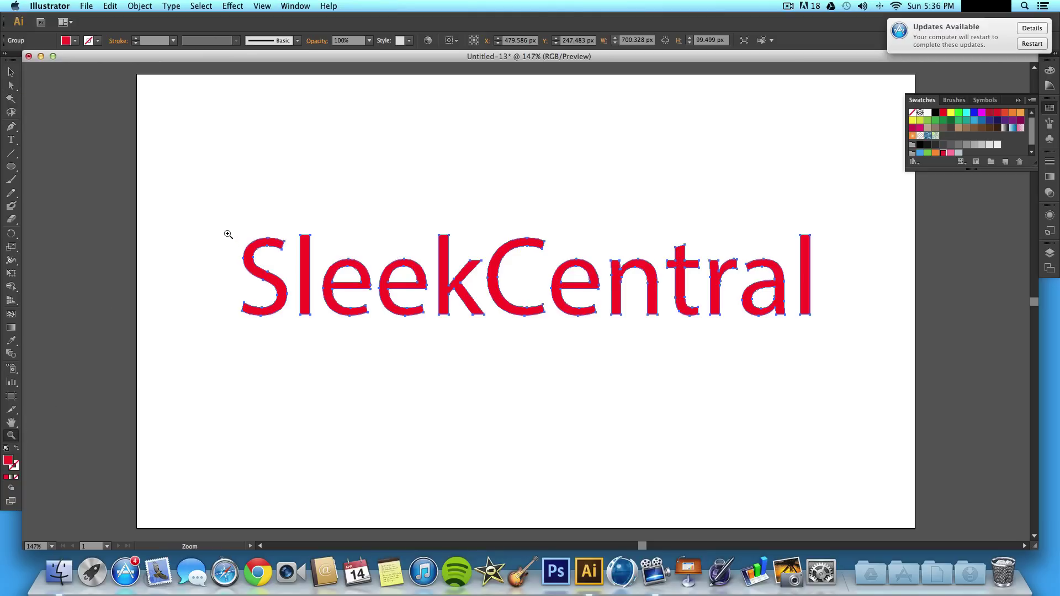
drag(227, 234, 320, 335)
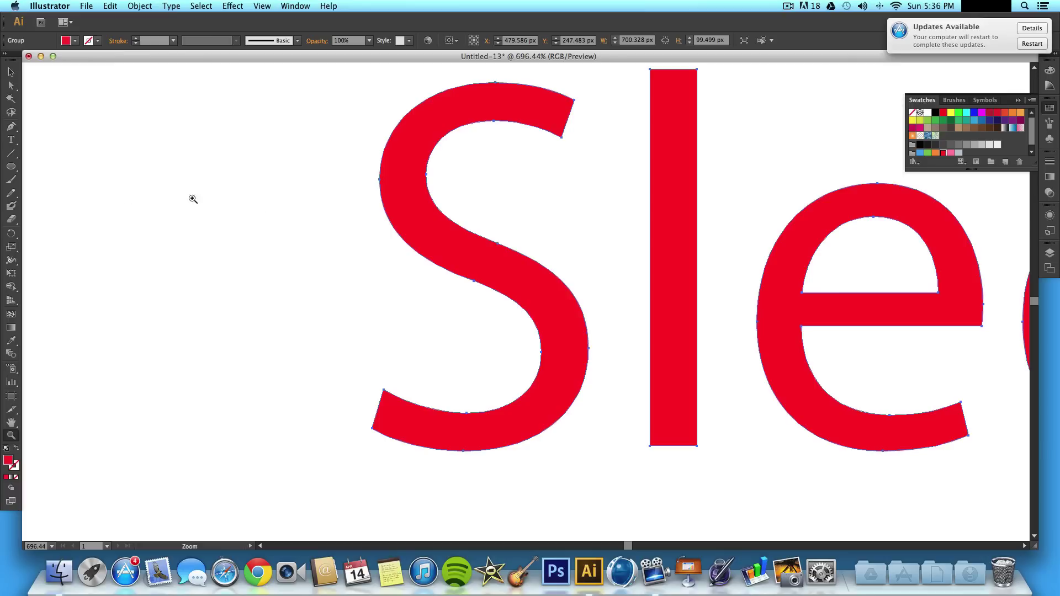
click(11, 86)
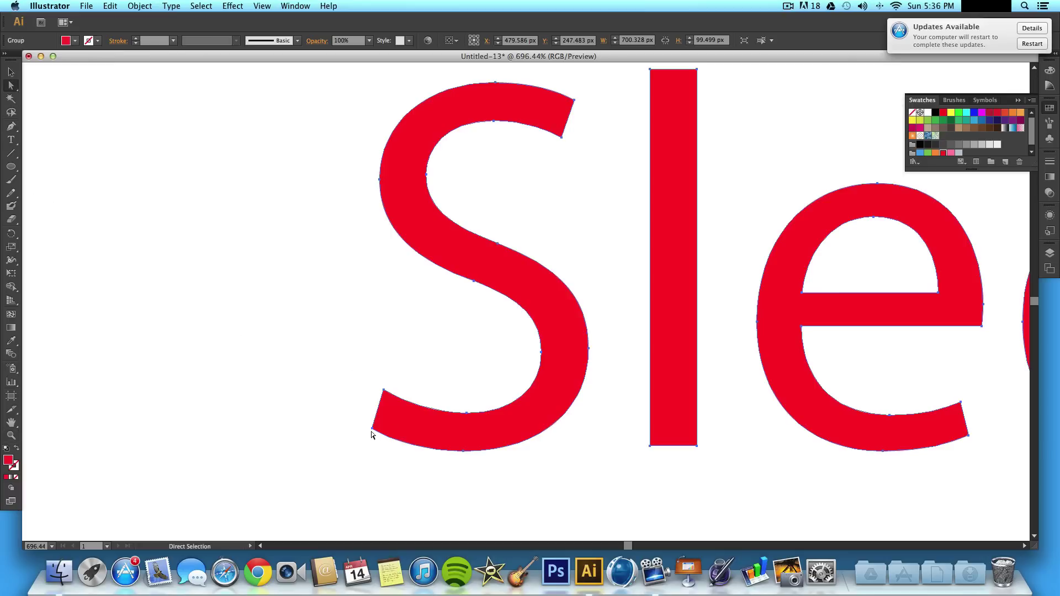
click(459, 451)
click(590, 351)
Step: Slant the S's top end by moving its upper terminal anchors down-right
scroll(543, 129, up, 3)
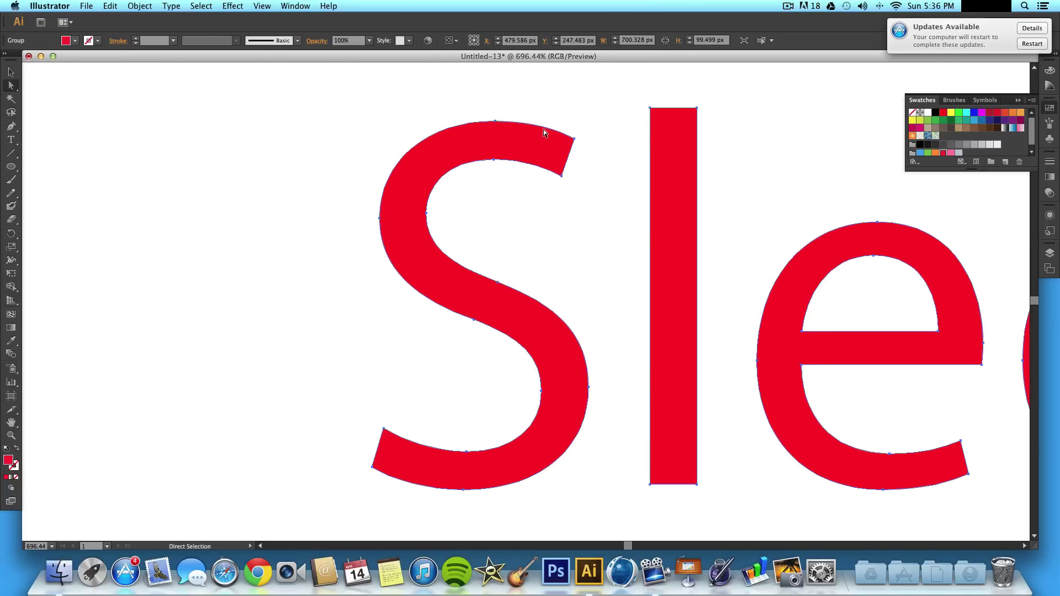
drag(551, 181, 480, 82)
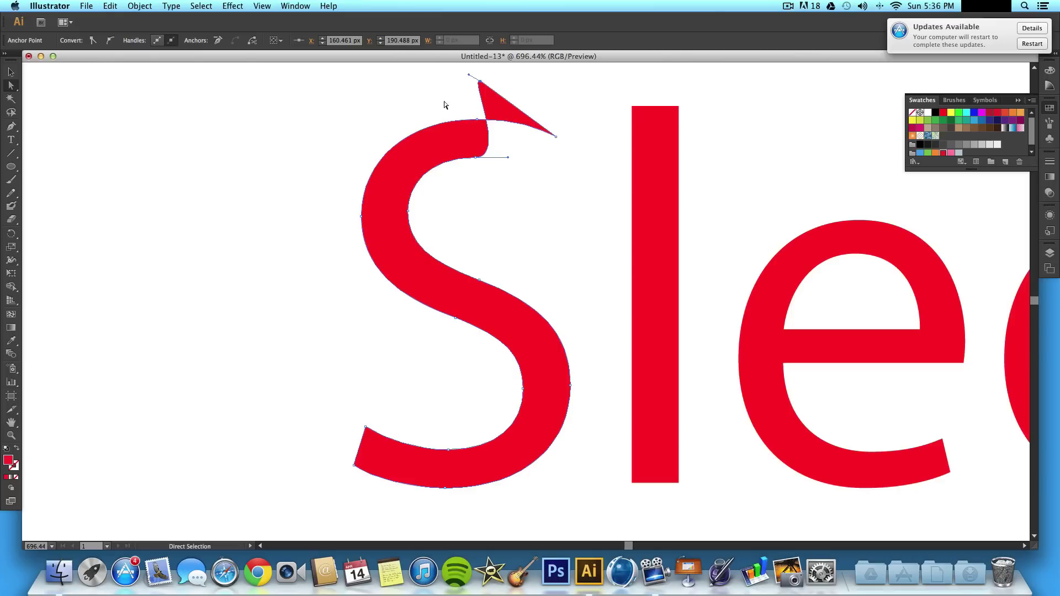
key(super+z)
drag(543, 174, 598, 213)
drag(556, 136, 616, 181)
click(584, 236)
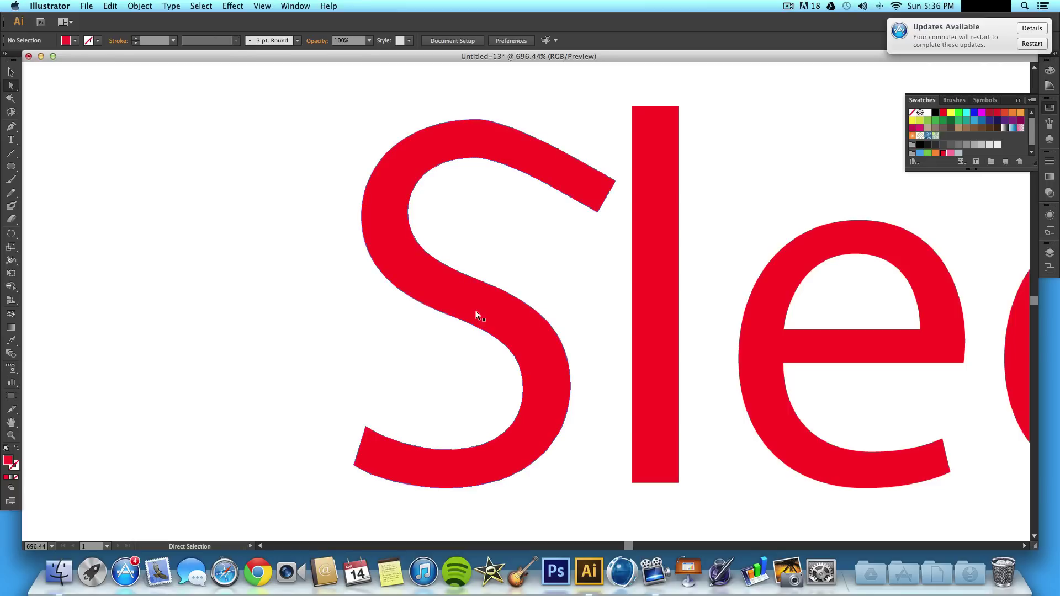
Step: Pull the S's lower terminal anchors out into a long leftward tail
click(358, 465)
drag(366, 431, 288, 371)
drag(354, 466, 261, 393)
scroll(414, 440, right, 3)
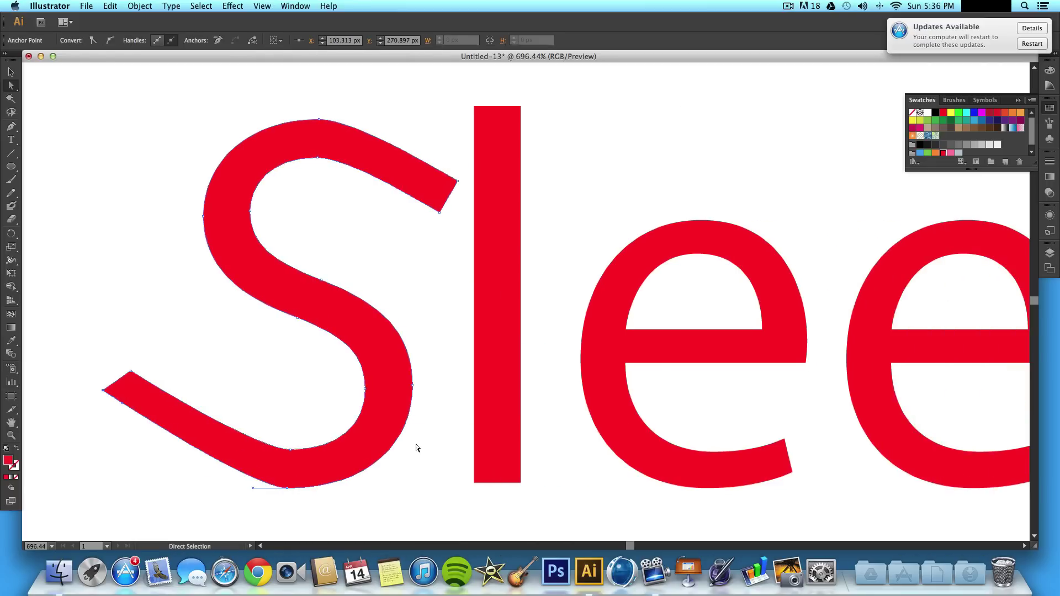
click(426, 445)
scroll(428, 446, right, 8)
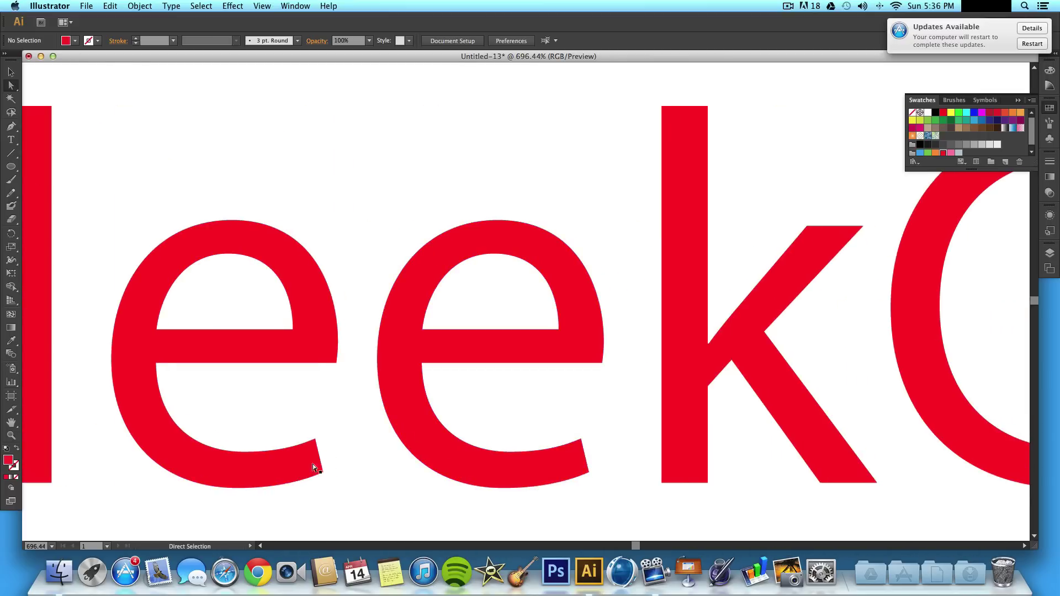
Step: Stretch both e tails into curves linking to the next e and the k's stem
click(310, 445)
drag(315, 440, 382, 399)
drag(322, 472, 521, 344)
click(452, 472)
scroll(452, 473, right, 5)
drag(406, 474, 521, 387)
Step: Extend the k's upper arm diagonally up to meet the C's top
scroll(567, 403, right, 1)
scroll(567, 403, right, 5)
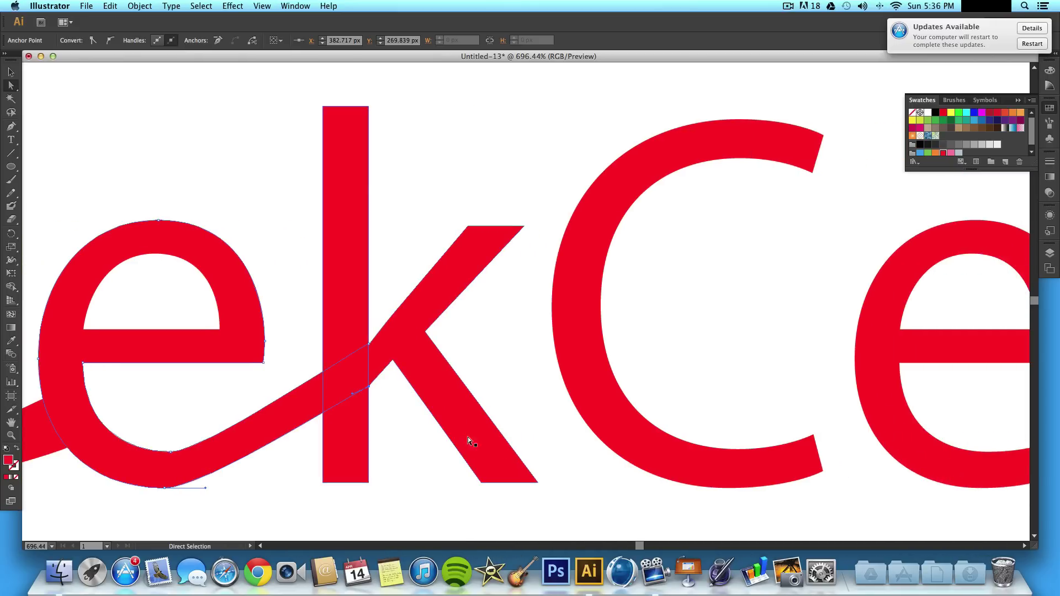
click(481, 442)
scroll(481, 442, right, 2)
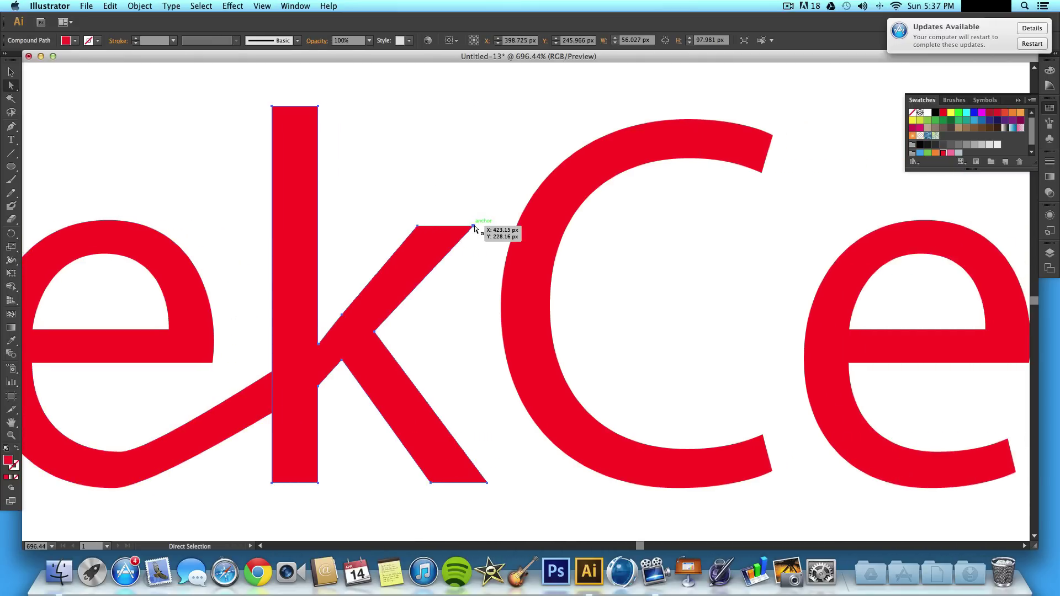
drag(474, 226, 582, 150)
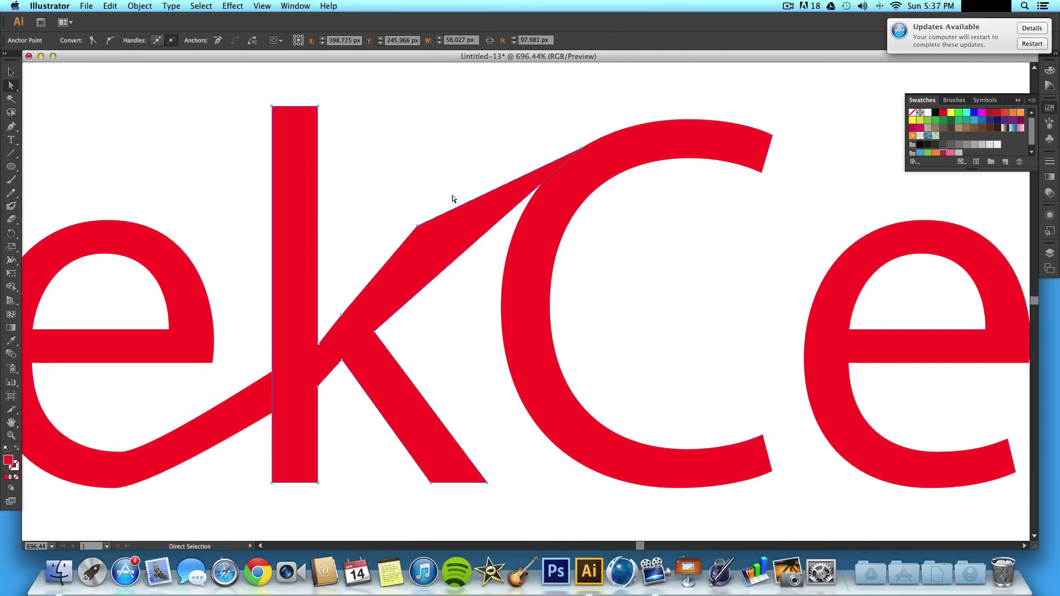
drag(418, 225, 651, 121)
key(super+z)
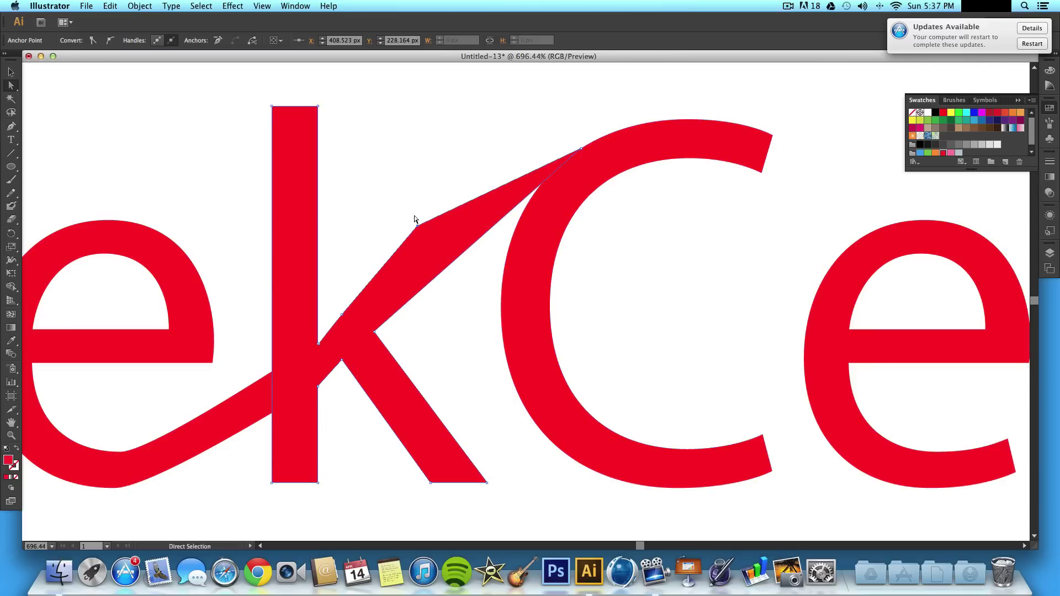
drag(417, 226, 550, 120)
Step: Pull the C's lower tail rightward to join onto the e
click(605, 206)
scroll(606, 205, right, 5)
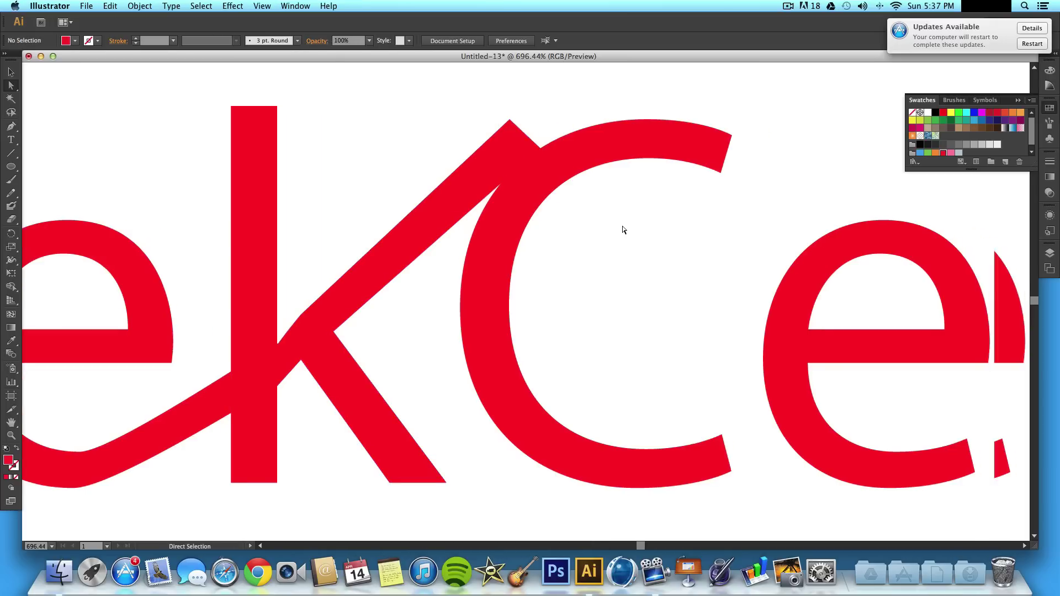
click(561, 454)
drag(582, 437, 629, 408)
drag(589, 475, 658, 450)
Step: Stretch the e's tail up-right so it links into the n
scroll(657, 449, right, 5)
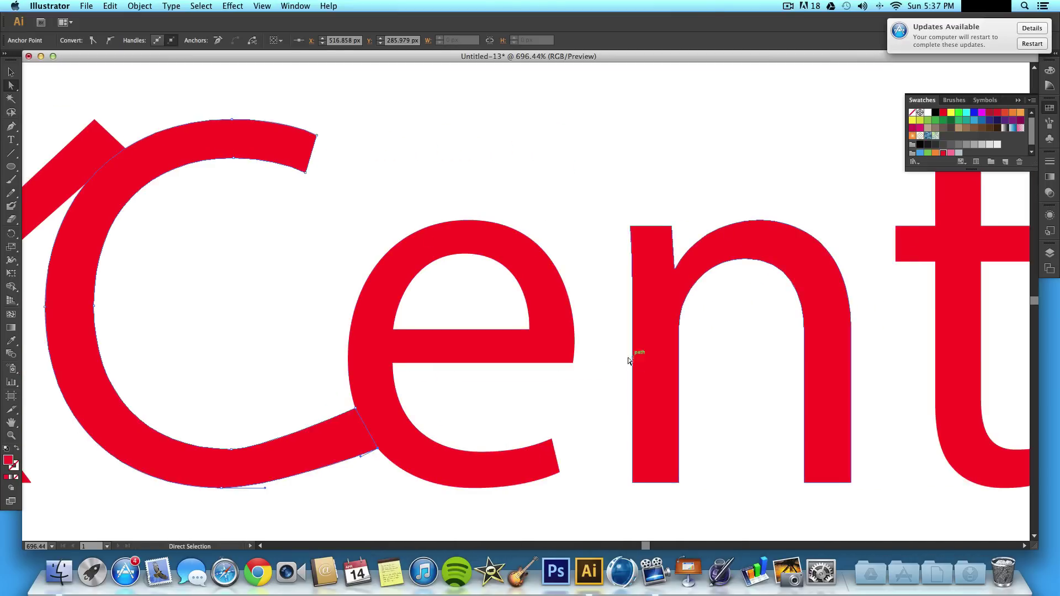
scroll(634, 355, right, 3)
click(436, 443)
drag(436, 441, 518, 321)
drag(446, 472, 519, 416)
Step: Extend the t's crossbar to the r with a squared end
scroll(556, 438, right, 4)
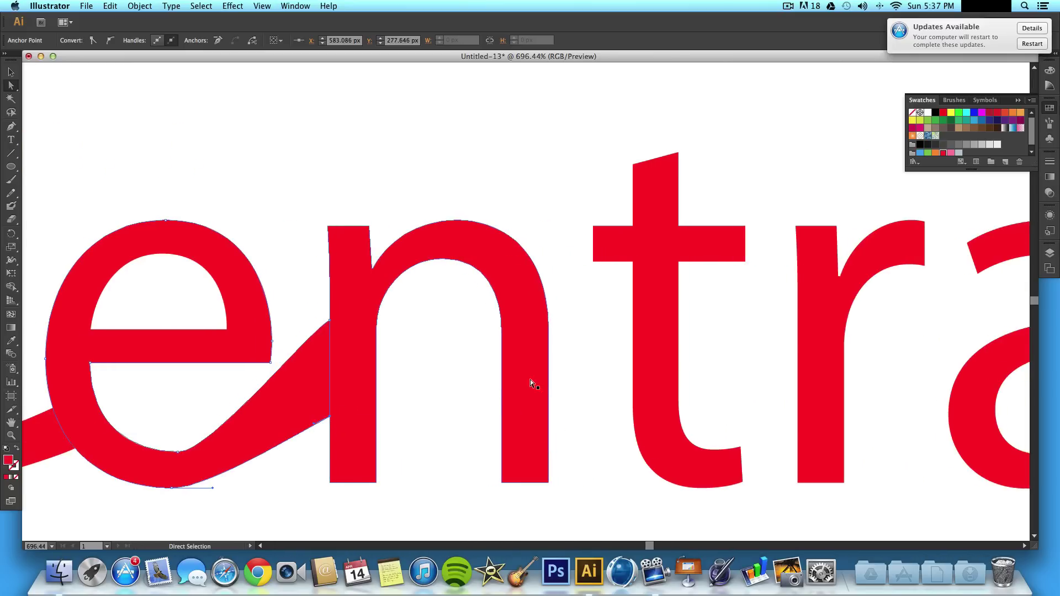
scroll(530, 379, right, 3)
click(547, 249)
drag(581, 262, 635, 269)
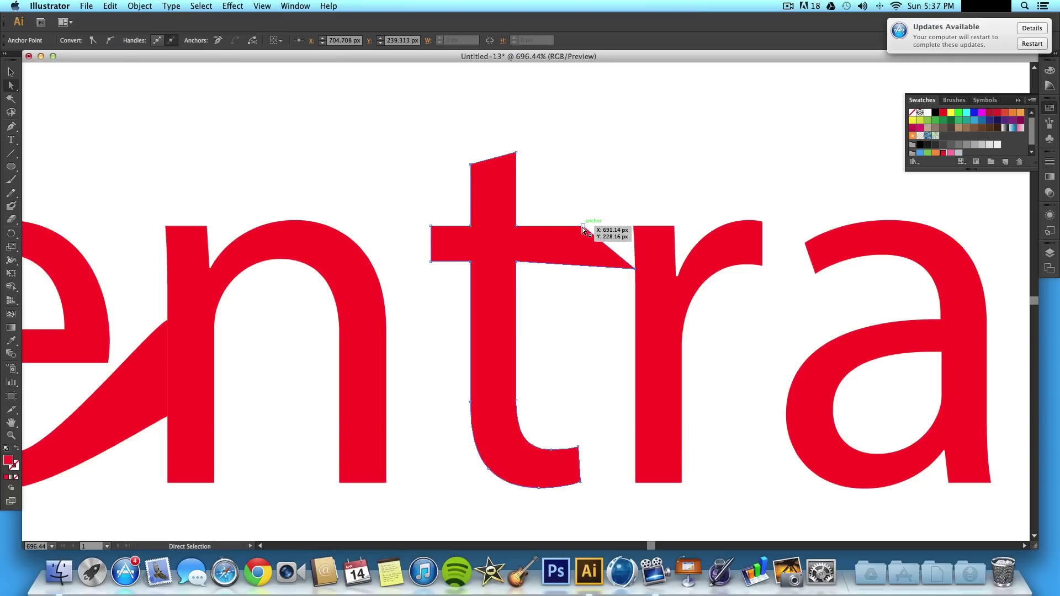
drag(582, 226, 634, 226)
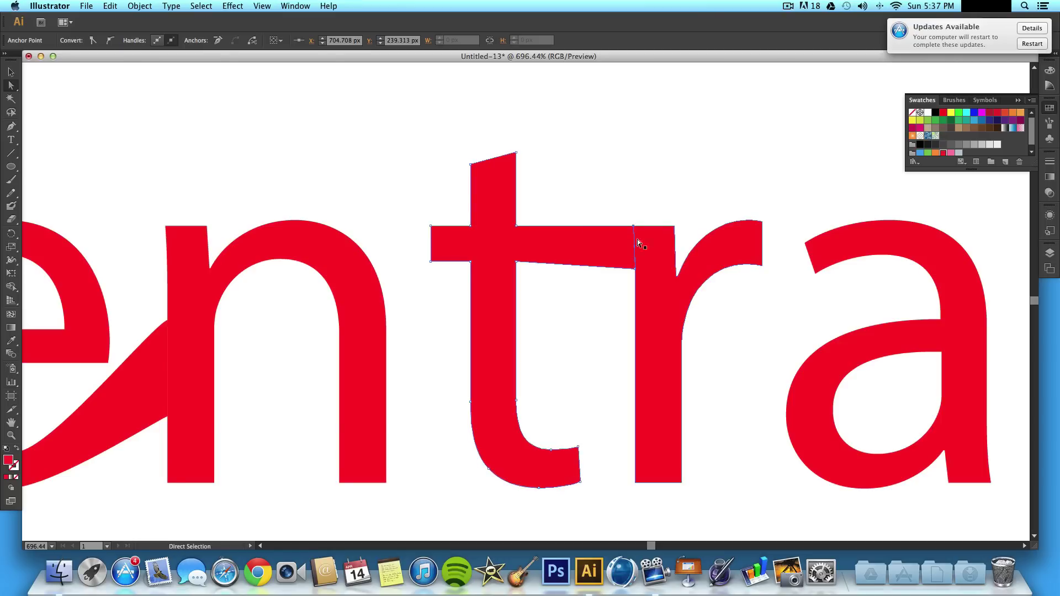
click(631, 210)
Step: Notch the r's arm by moving its anchor points so it flows into the a
scroll(637, 229, right, 5)
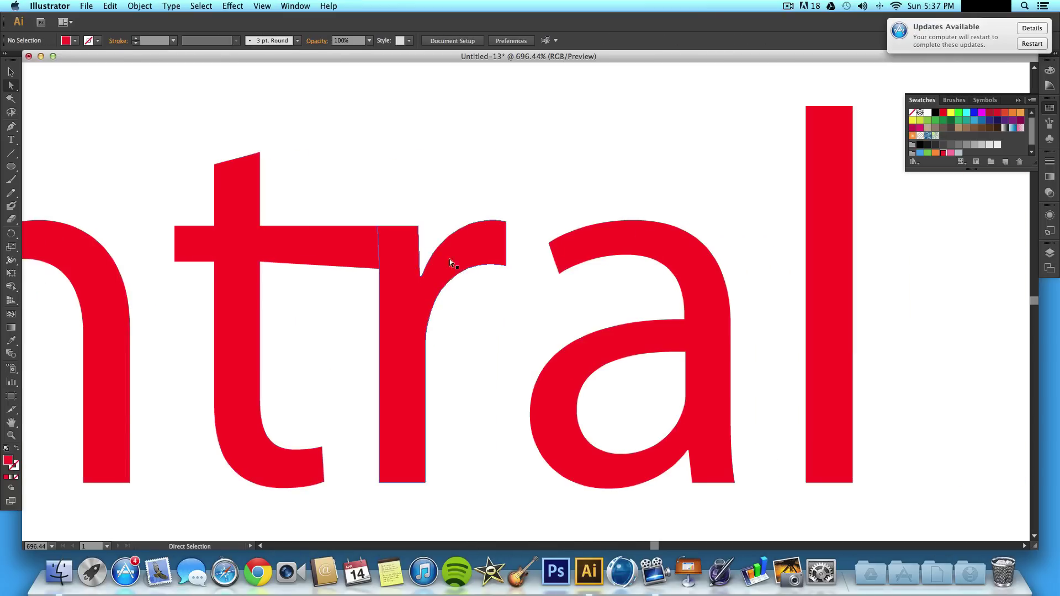
drag(502, 267, 558, 278)
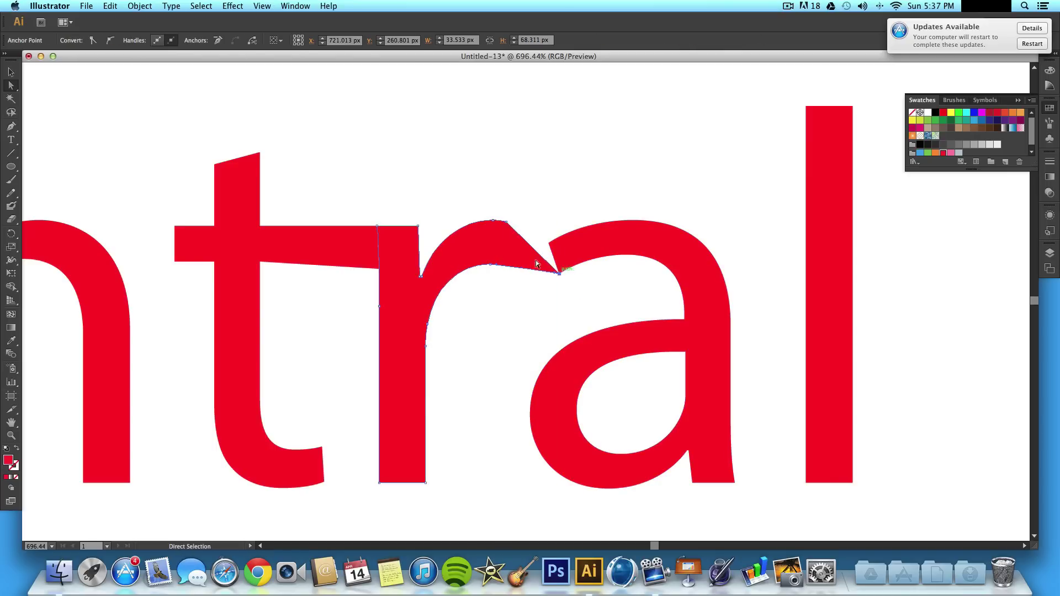
drag(506, 222, 548, 243)
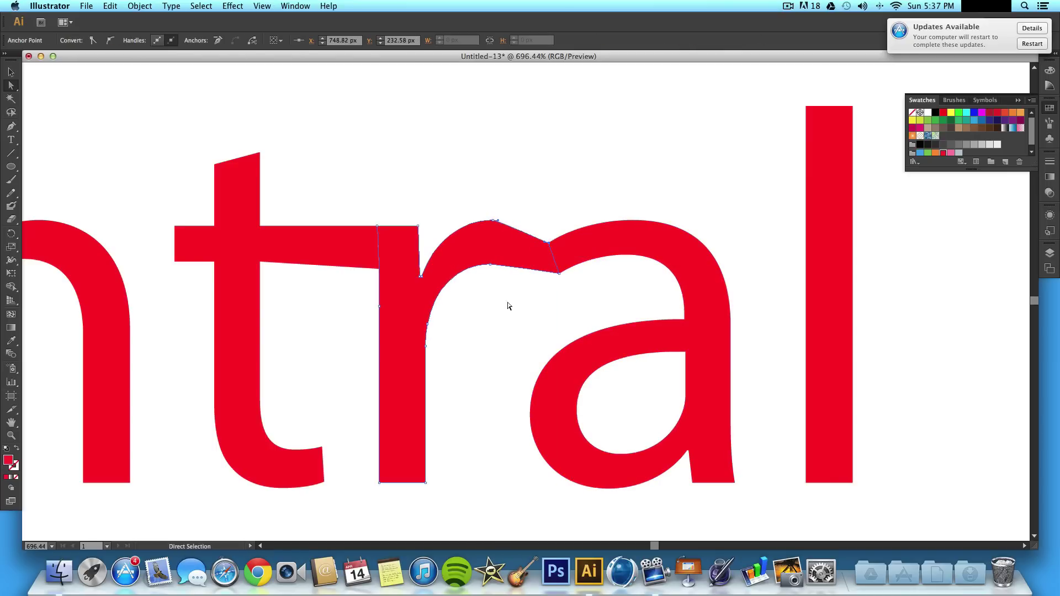
click(495, 317)
Step: Type 'SleekCentral' as plain black text above the red logo
scroll(495, 318, down, 6)
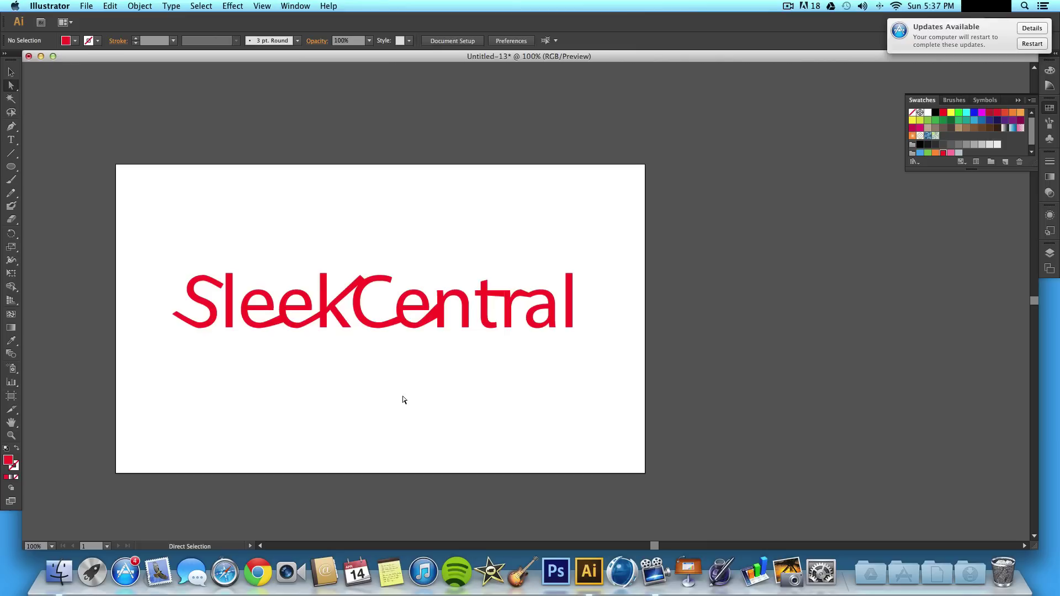
scroll(402, 397, left, 1)
click(12, 138)
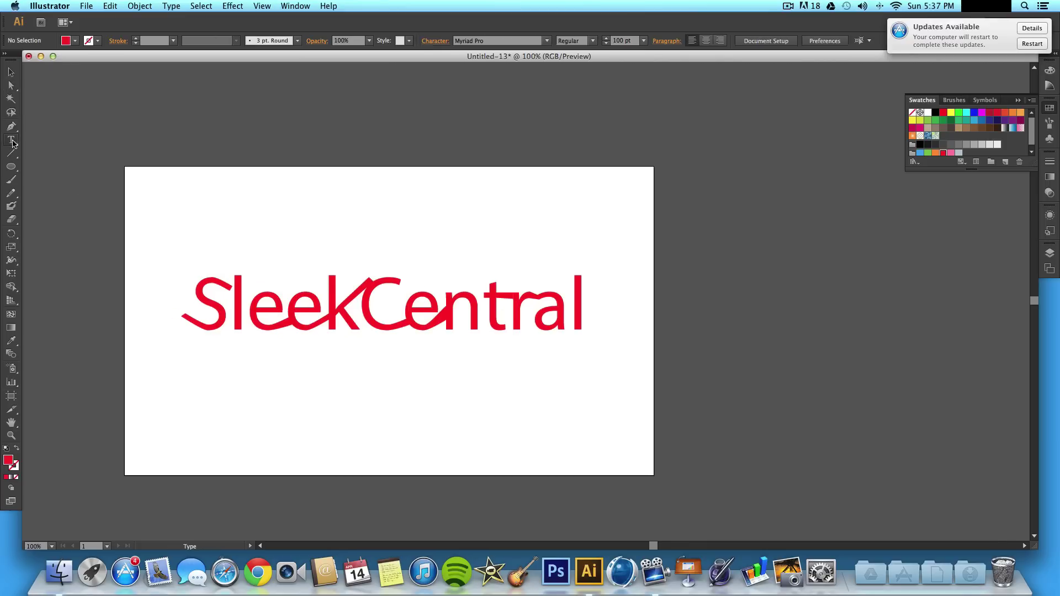
click(305, 220)
text(Sleekc)
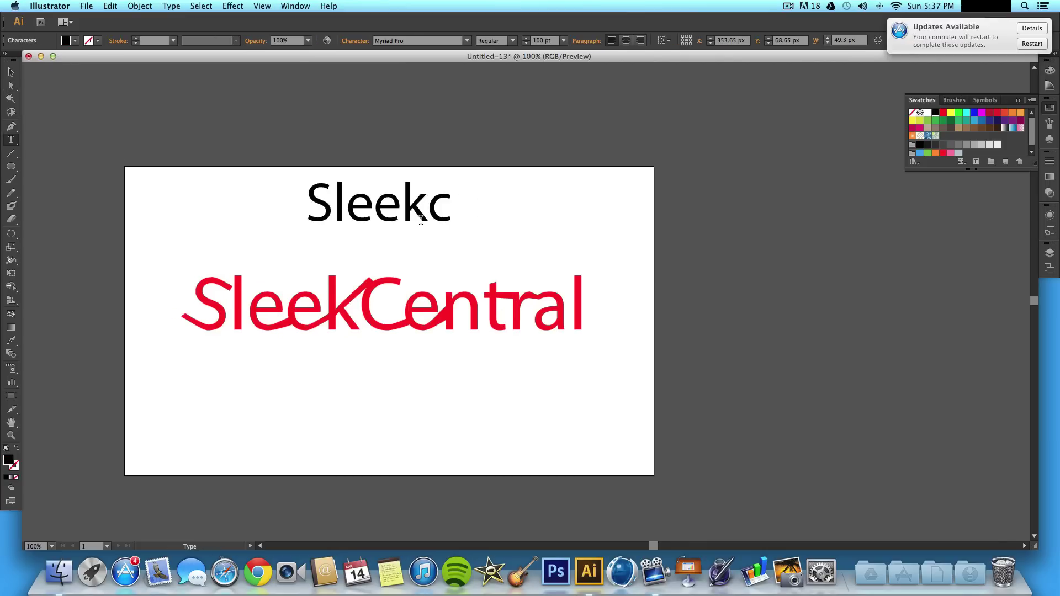
key(BackSpace)
text(Central)
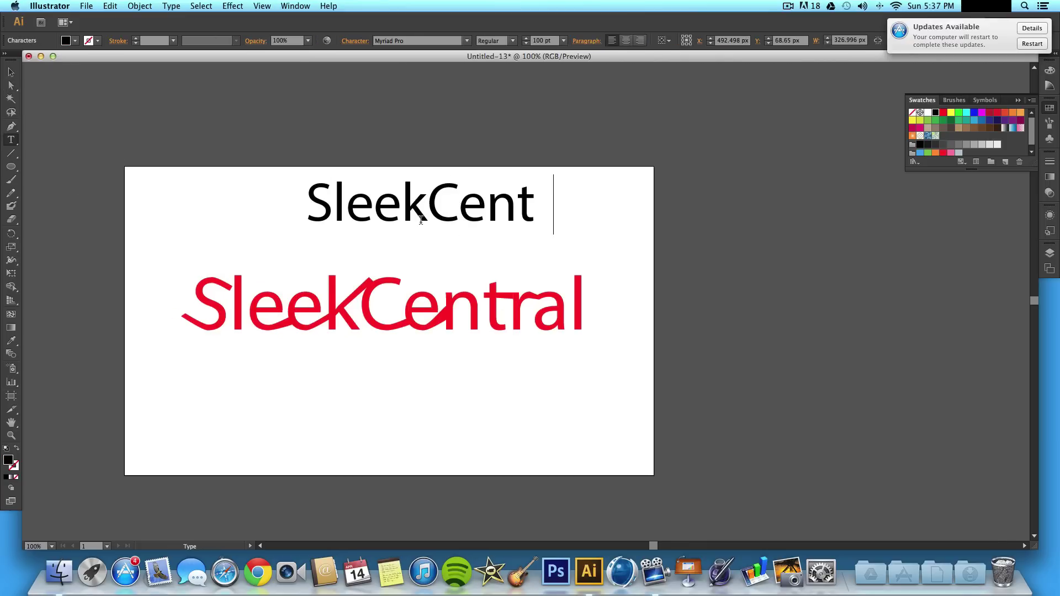
Step: Move the black 'SleekCentral' text down-left to sit just above the logo, then deselect it
click(11, 72)
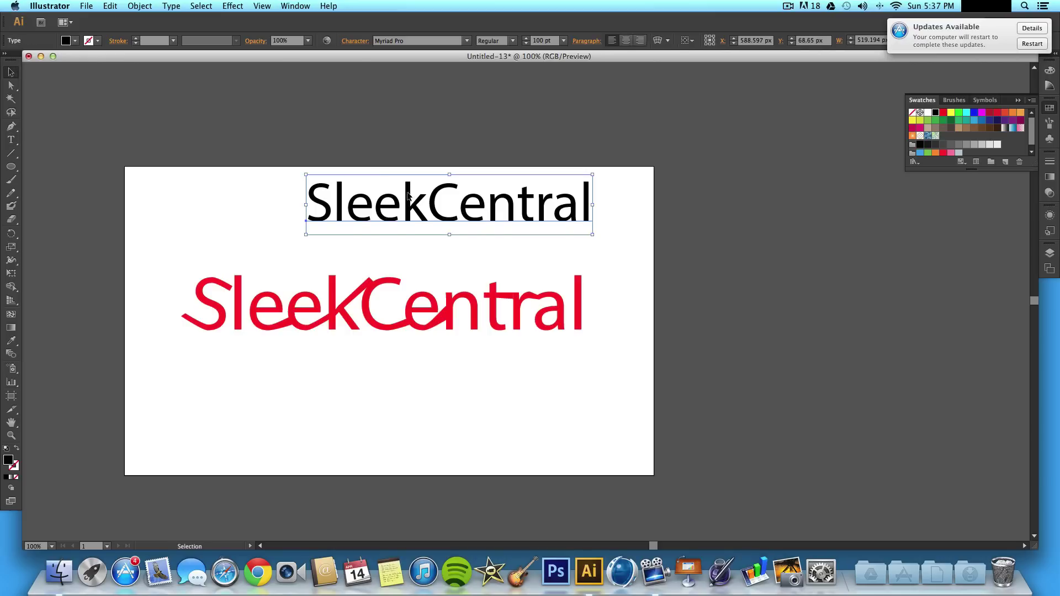
drag(409, 195, 347, 228)
click(285, 426)
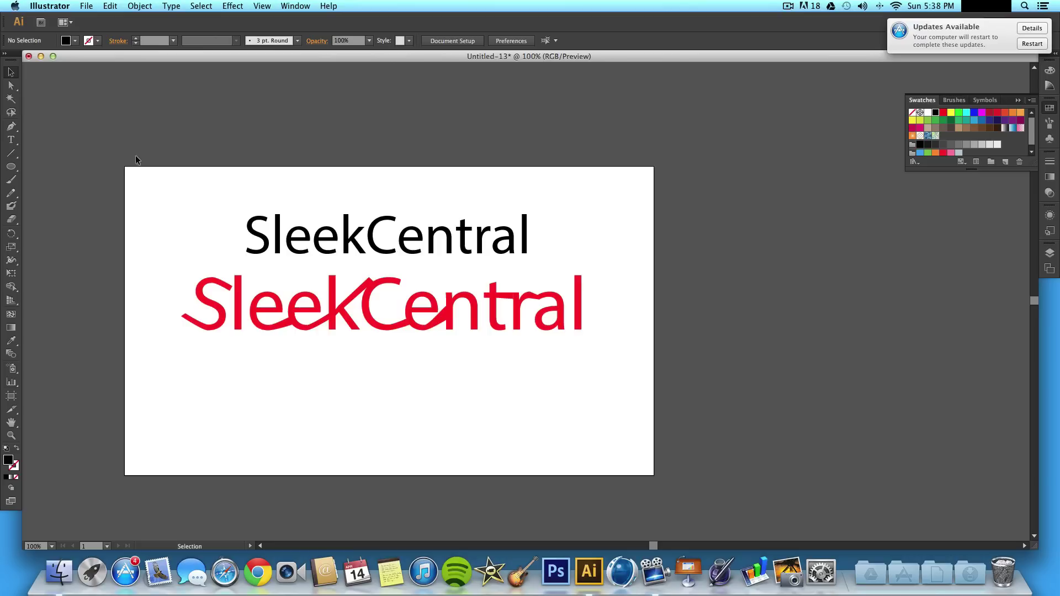
click(37, 5)
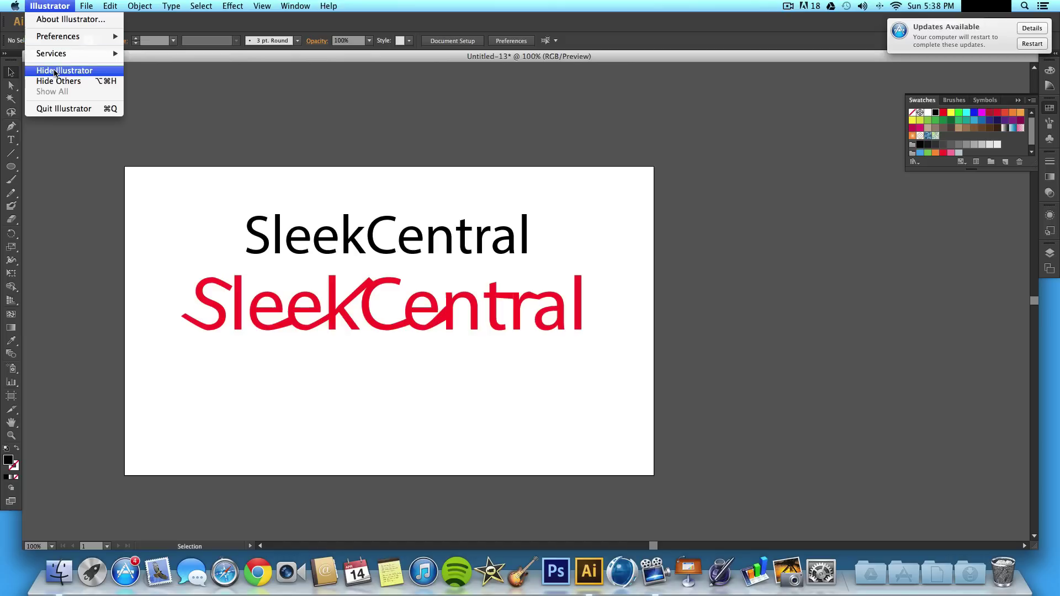
click(180, 109)
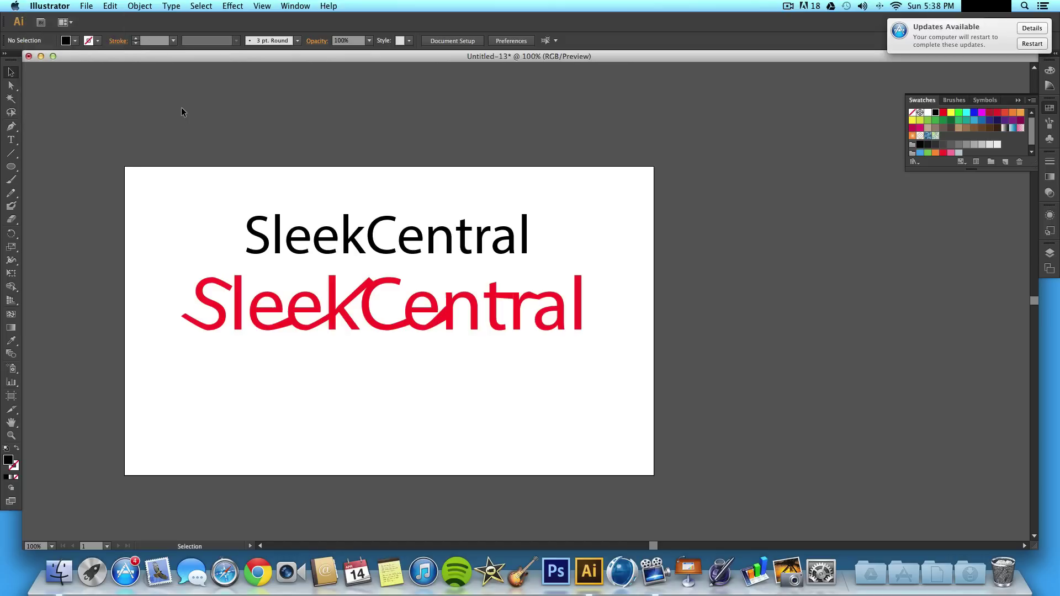